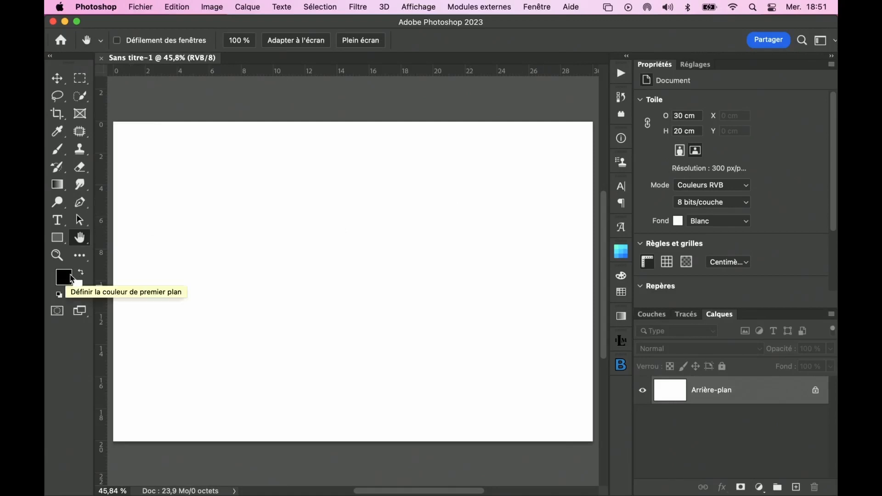
Open the foreground colour picker, move its dialog to the upper part of the canvas and set the hue to 140°
{"action": "left_click", "coordinate": [69, 279]}
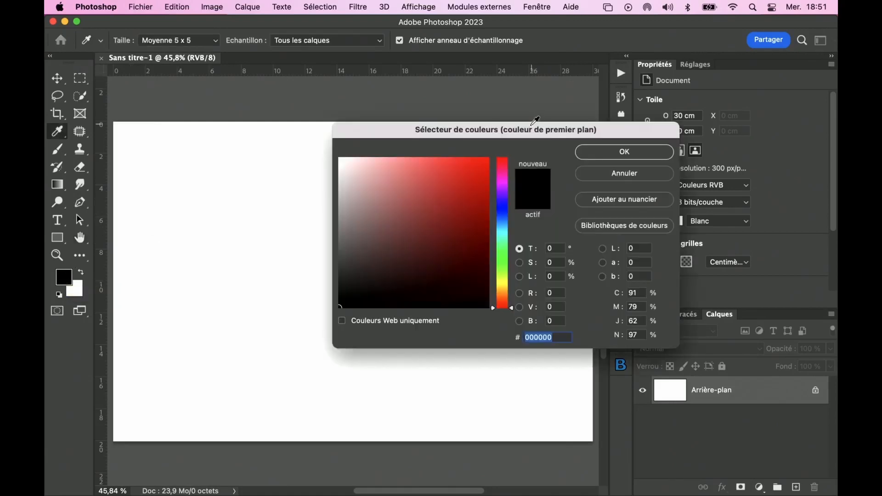
{"action": "left_click_drag", "start_coordinate": [545, 120], "coordinate": [420, 88]}
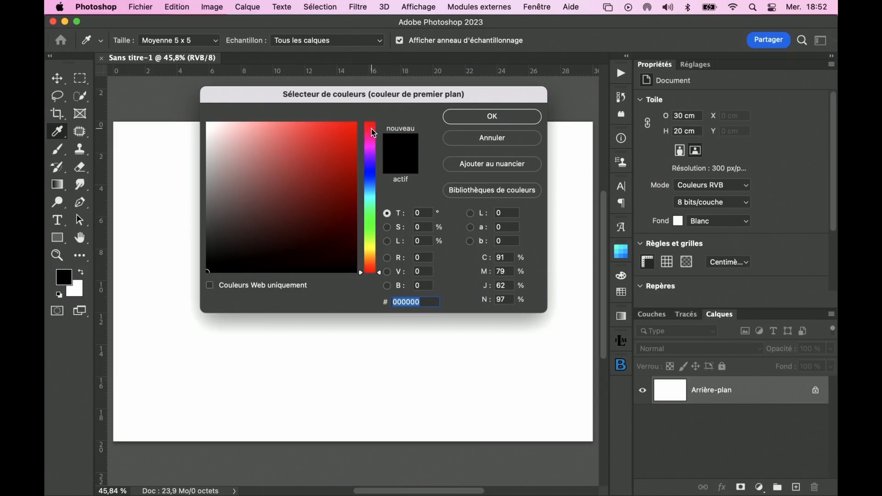
{"action": "mouse_move", "coordinate": [380, 276]}
{"action": "left_mouse_down"}
{"action": "mouse_move", "coordinate": [381, 124]}
{"action": "mouse_move", "coordinate": [378, 278]}
{"action": "left_mouse_up"}
{"action": "left_click_drag", "start_coordinate": [381, 276], "coordinate": [371, 214]}
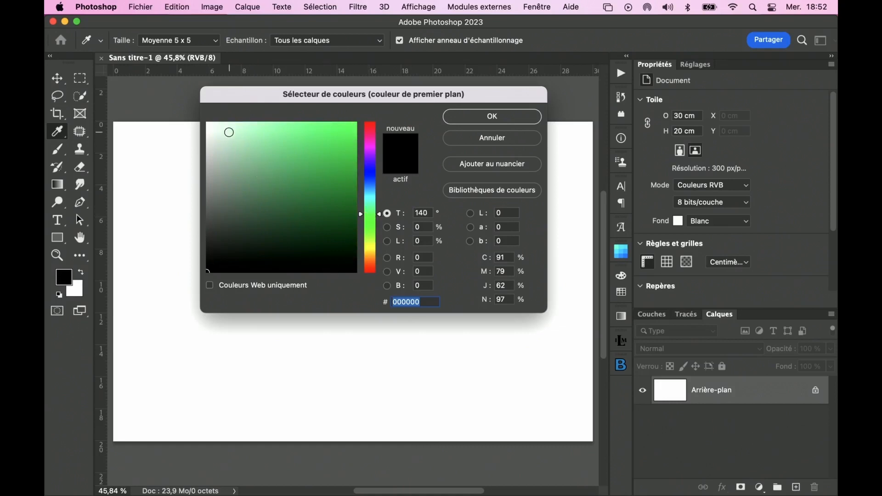
Sample pale, vivid, near-black and dark shades of the 140° green hue in the colour field
{"action": "left_click", "coordinate": [224, 126]}
{"action": "left_click", "coordinate": [233, 126]}
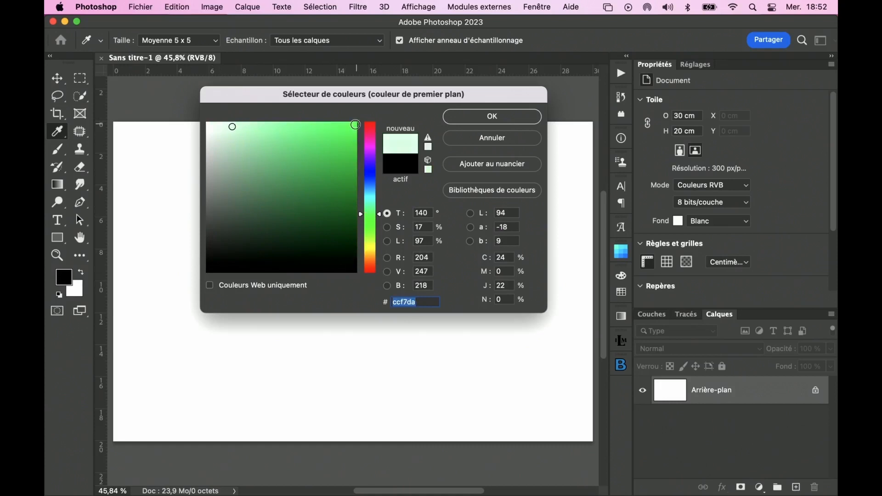
{"action": "left_click", "coordinate": [354, 124]}
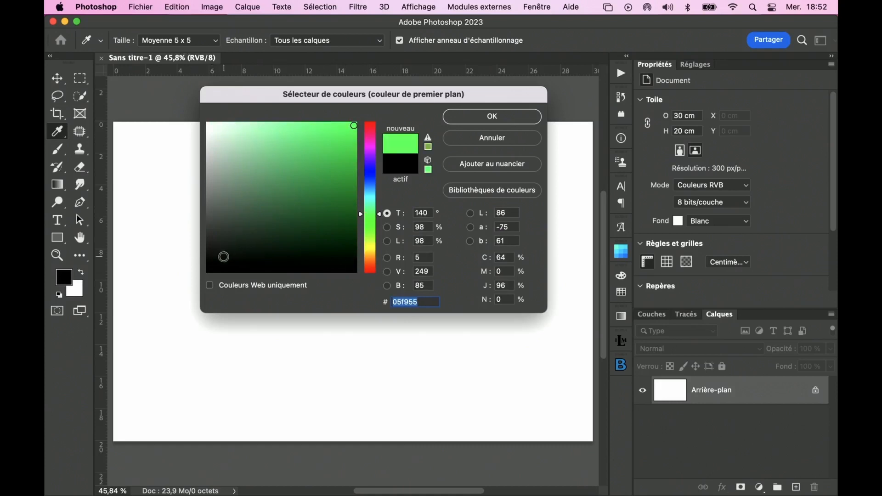
{"action": "left_click", "coordinate": [225, 258]}
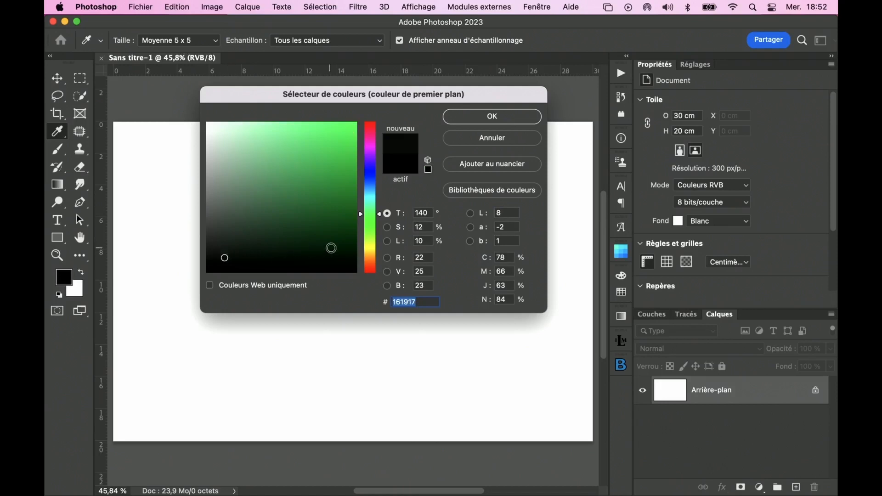
{"action": "left_click", "coordinate": [350, 248]}
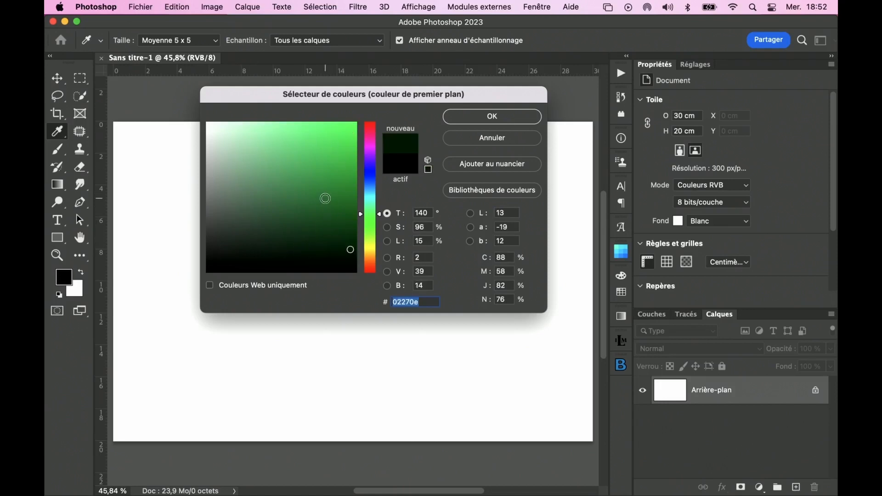
Shift the hue to 147° and apply the muted green 75ca9b as the foreground colour
{"action": "mouse_move", "coordinate": [380, 214]}
{"action": "left_mouse_down"}
{"action": "mouse_move", "coordinate": [381, 160]}
{"action": "mouse_move", "coordinate": [381, 211]}
{"action": "left_mouse_up"}
{"action": "left_click", "coordinate": [269, 152]}
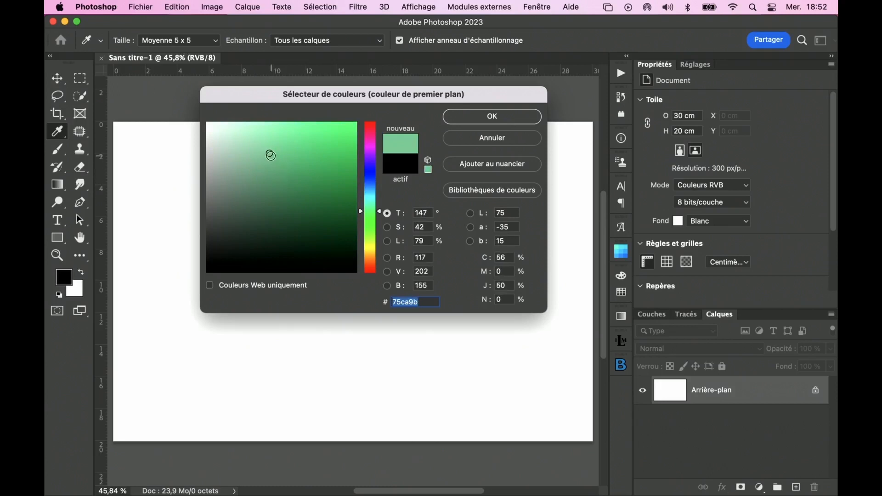
{"action": "left_click", "coordinate": [519, 121]}
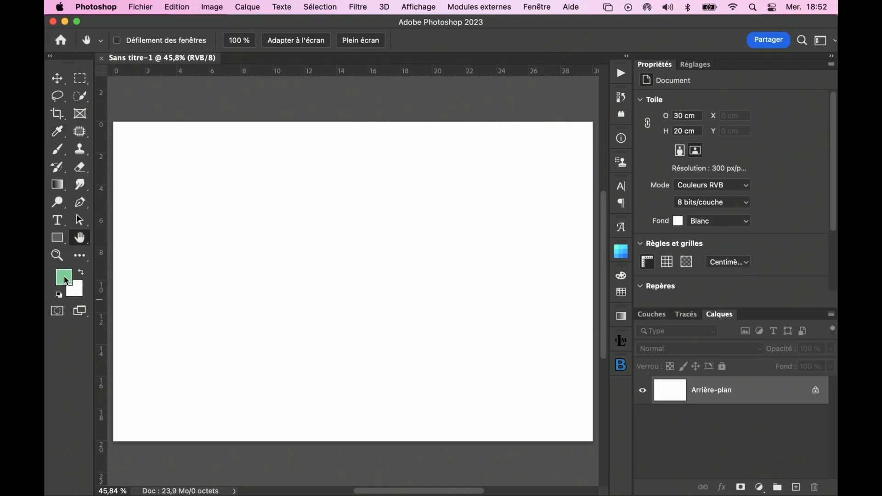
Try a Brush stroke at 30% opacity, raise the opacity to 100% and paint a diagonal green stroke on the canvas's left half
{"action": "left_click", "coordinate": [58, 150]}
{"action": "left_click_drag", "start_coordinate": [250, 189], "coordinate": [324, 308]}
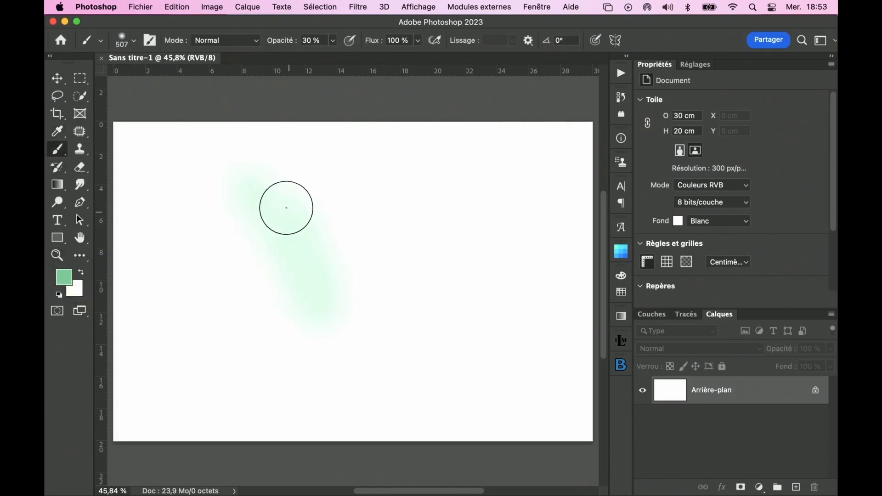
{"action": "left_click", "coordinate": [332, 40]}
{"action": "left_click_drag", "start_coordinate": [333, 56], "coordinate": [374, 55]}
{"action": "left_click_drag", "start_coordinate": [248, 193], "coordinate": [315, 322]}
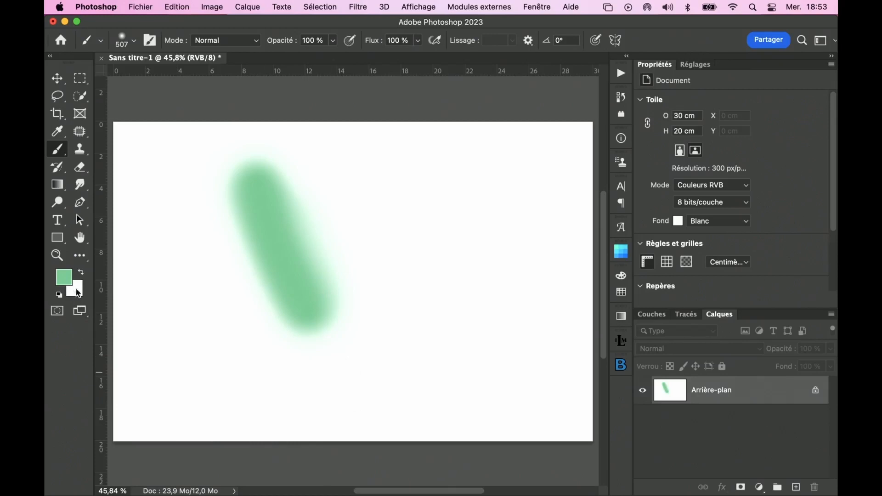
Base the foreground colour picker on saturation, set it to 59% and sample bright and dark greens
{"action": "left_click", "coordinate": [67, 274]}
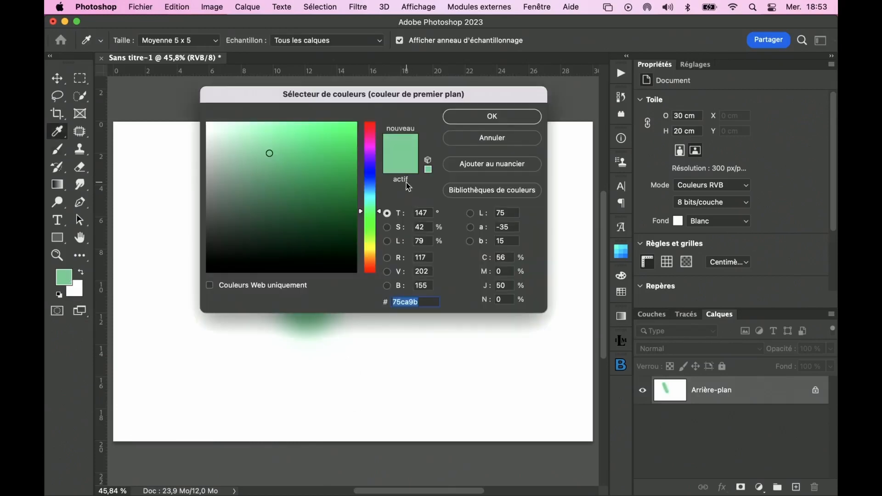
{"action": "left_click", "coordinate": [388, 227]}
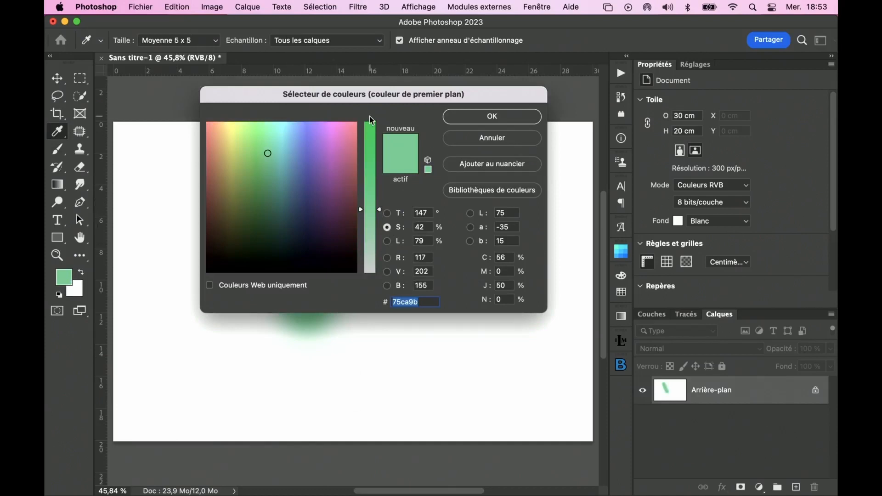
{"action": "left_click_drag", "start_coordinate": [382, 212], "coordinate": [376, 186]}
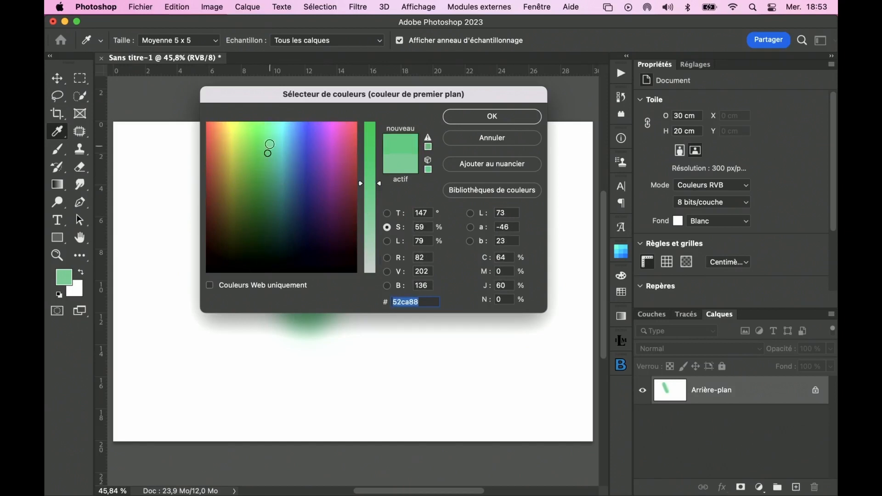
{"action": "left_click", "coordinate": [270, 125]}
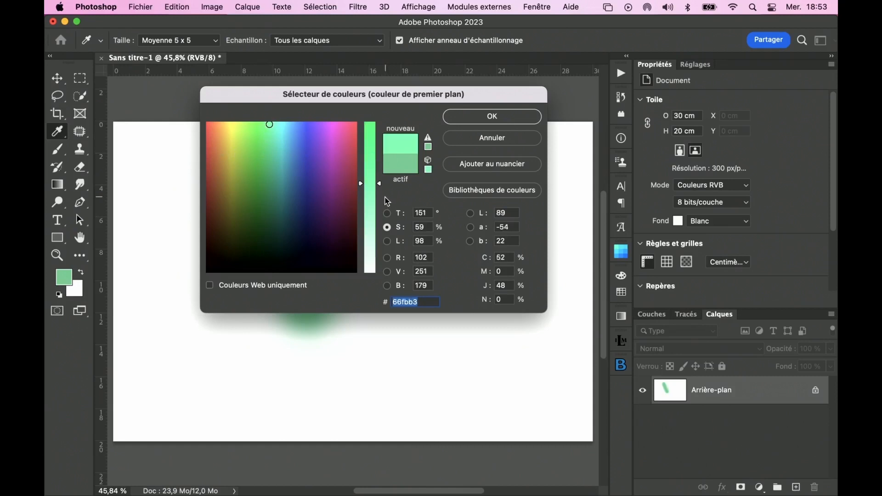
{"action": "left_click", "coordinate": [262, 244]}
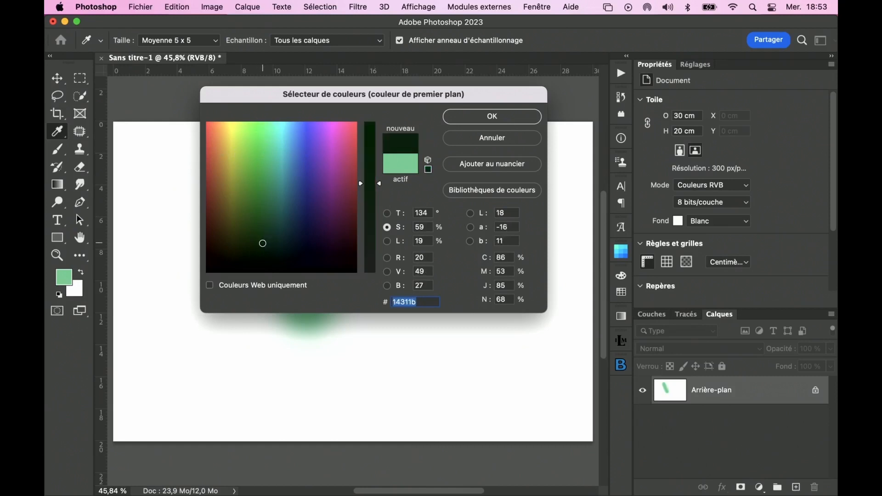
{"action": "left_click", "coordinate": [270, 124]}
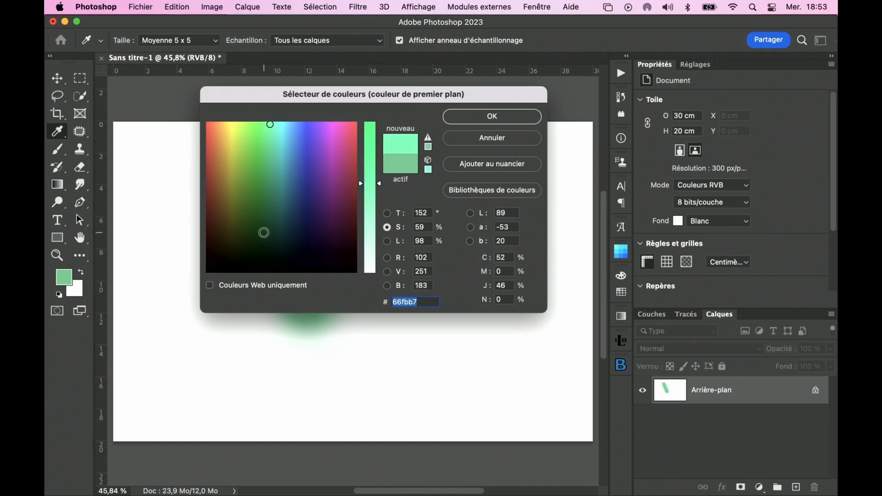
{"action": "left_click", "coordinate": [264, 234]}
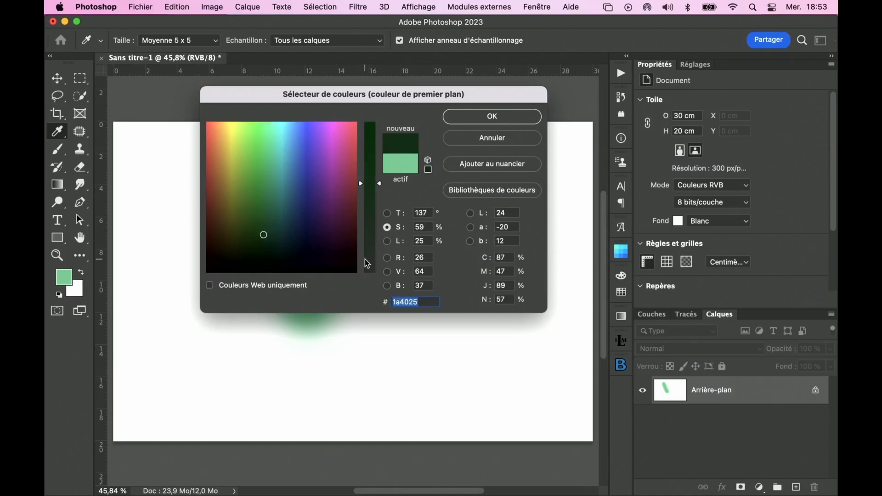
Base the colour picker on brightness and raise the brightness to 55%
{"action": "left_click", "coordinate": [387, 241]}
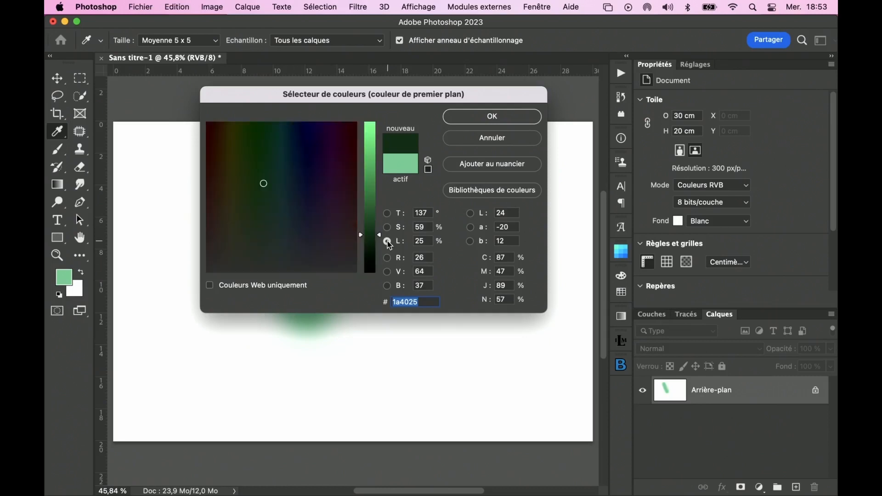
{"action": "left_click_drag", "start_coordinate": [380, 237], "coordinate": [379, 190]}
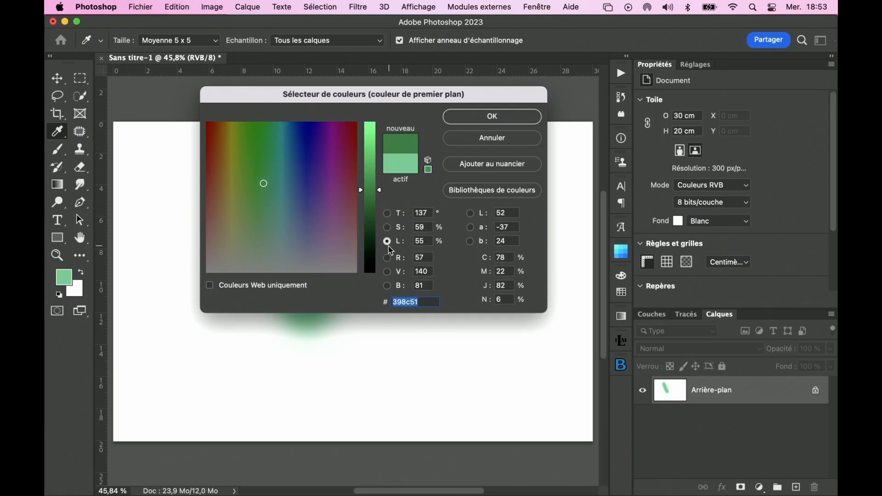
Return the picker to hue mode, choose vivid green 05f84a and replace it with its printable equivalent 69b42d
{"action": "left_click", "coordinate": [387, 213]}
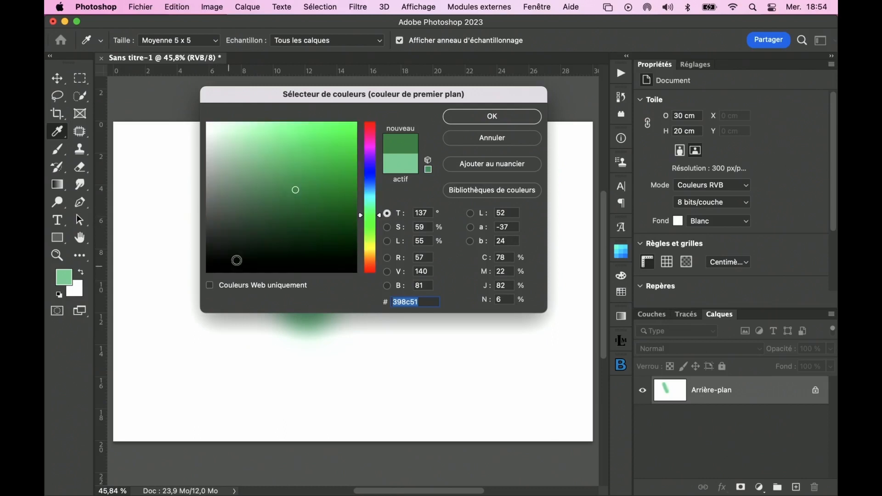
{"action": "left_click", "coordinate": [353, 125]}
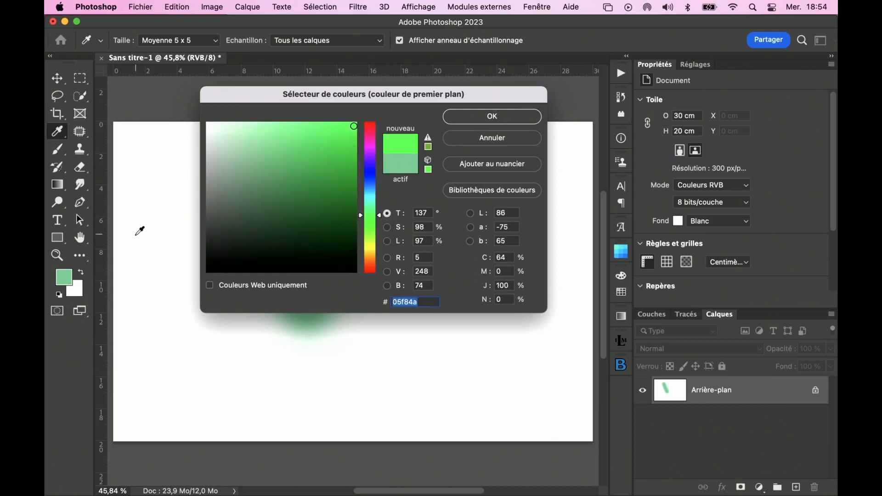
{"action": "left_click", "coordinate": [428, 148]}
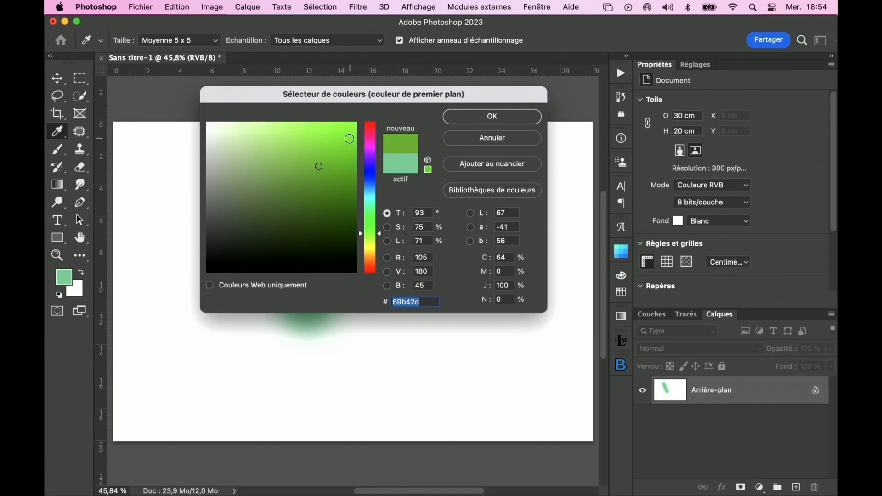
Choose the vivid yellow-green 70fa02 and turn on the display of non-printable colours
{"action": "left_click", "coordinate": [355, 125]}
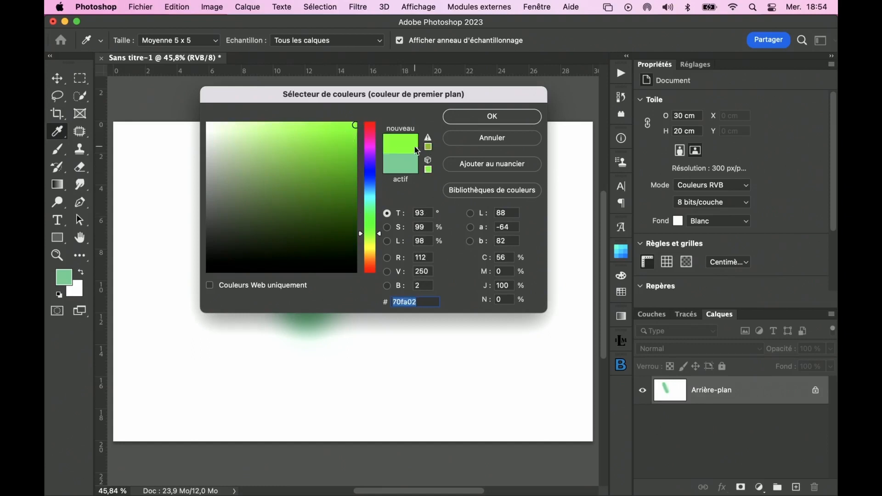
{"action": "left_click", "coordinate": [421, 7]}
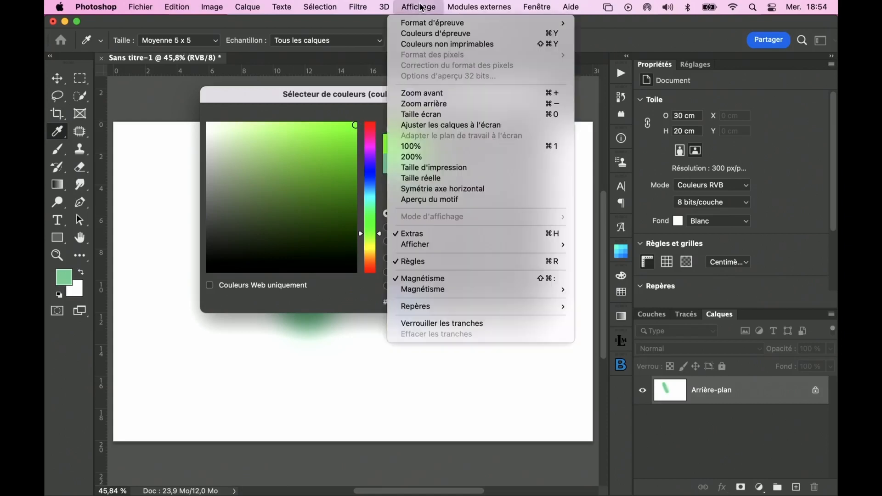
{"action": "left_click", "coordinate": [428, 46]}
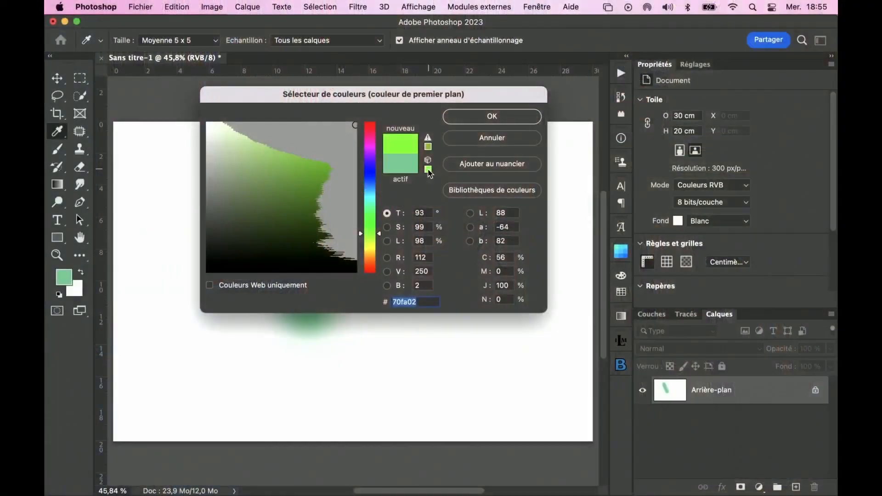
Replace the yellow-green with its web-safe equivalent 66ff00 and turn off the display of non-printable colours
{"action": "left_click", "coordinate": [427, 169]}
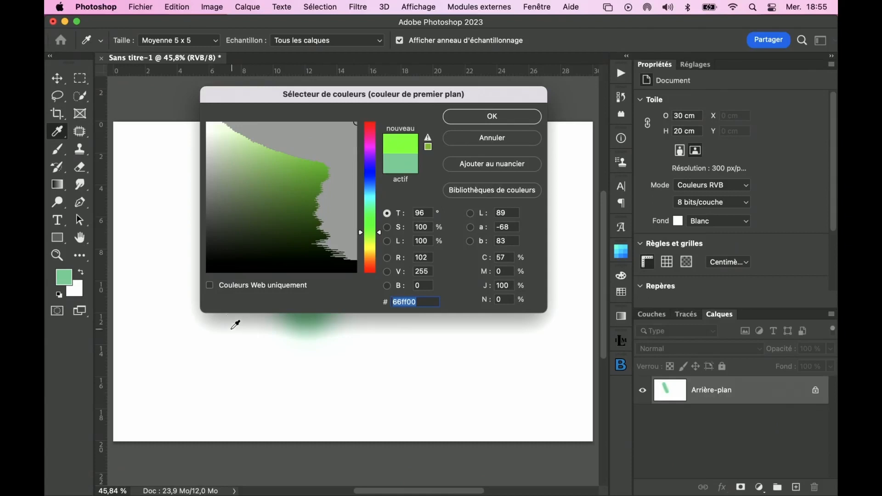
{"action": "left_click", "coordinate": [428, 8]}
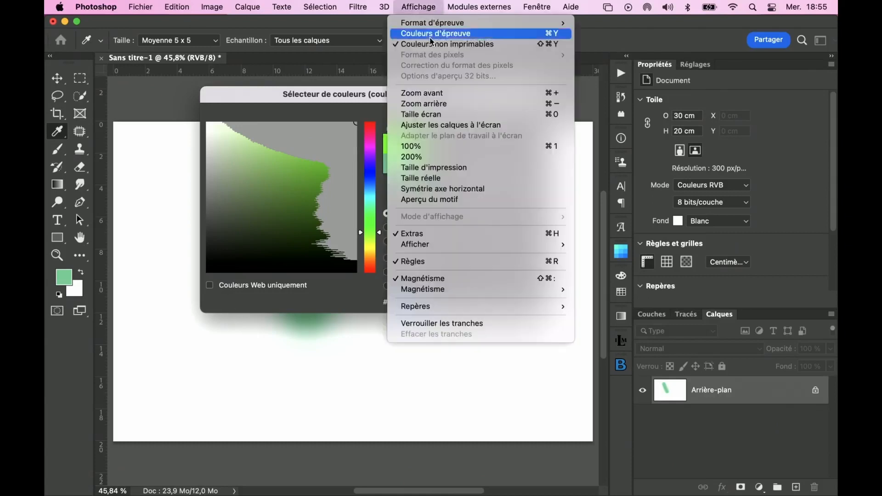
{"action": "left_click", "coordinate": [442, 45]}
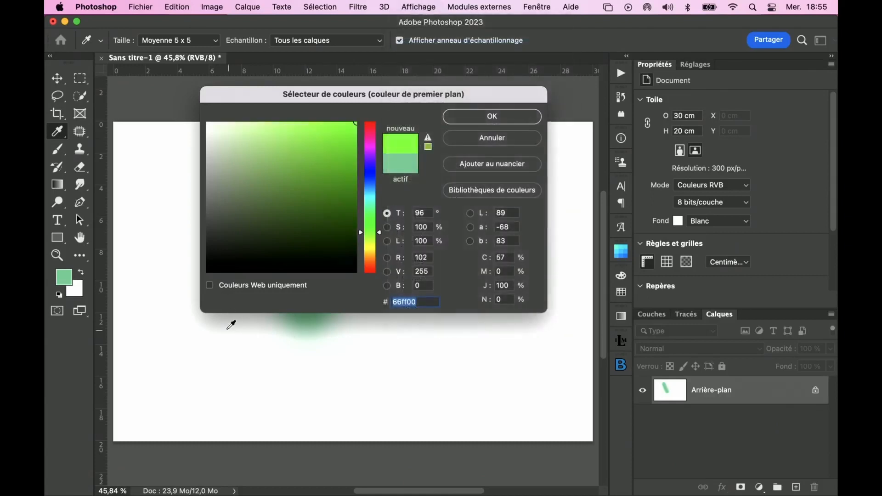
Restrict the colour picker to web colours only and remove the restriction again
{"action": "left_click", "coordinate": [209, 285]}
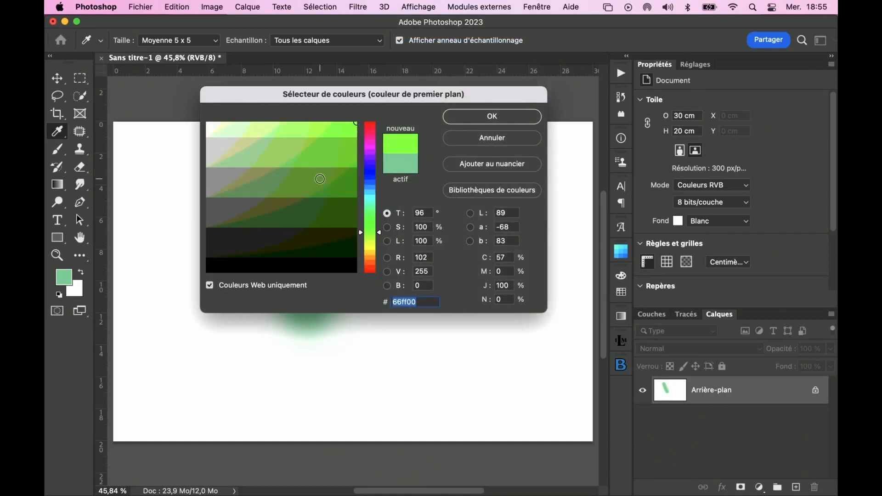
{"action": "left_click", "coordinate": [210, 285]}
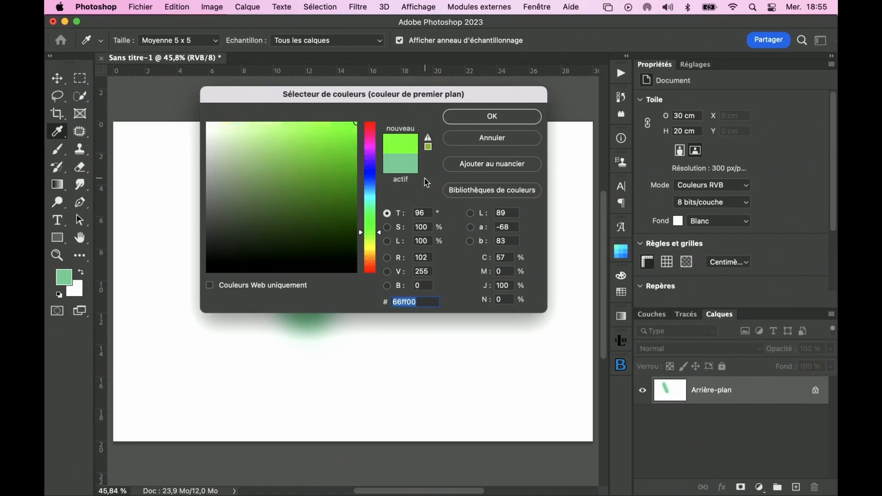
Change the hue to magenta at 299° and substitute the web-safe and printable equivalents, ending on a6529a
{"action": "left_click", "coordinate": [370, 147]}
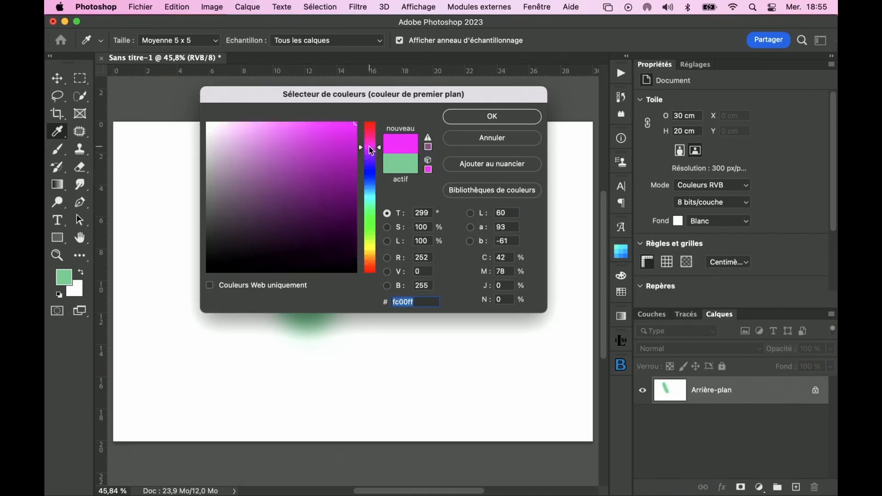
{"action": "left_click", "coordinate": [427, 170]}
{"action": "left_click", "coordinate": [429, 147]}
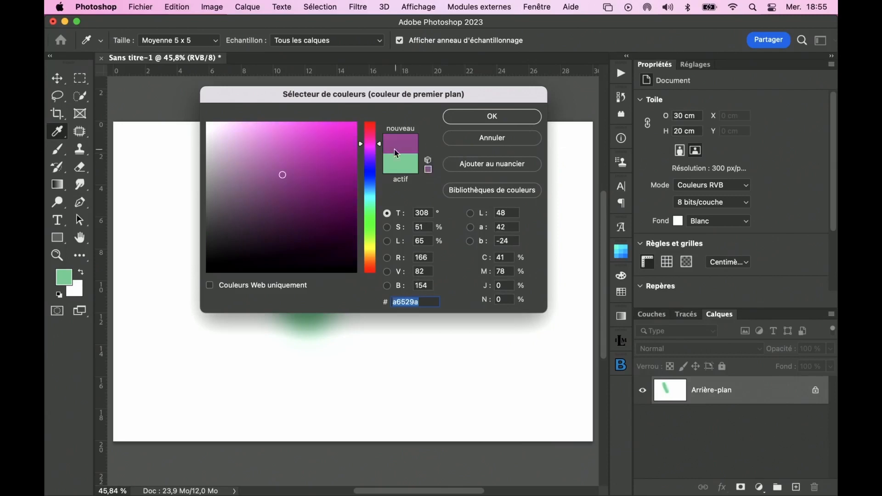
Choose the vivid magenta ff00dc and cancel the foreground colour change
{"action": "left_click_drag", "start_coordinate": [353, 125], "coordinate": [359, 122]}
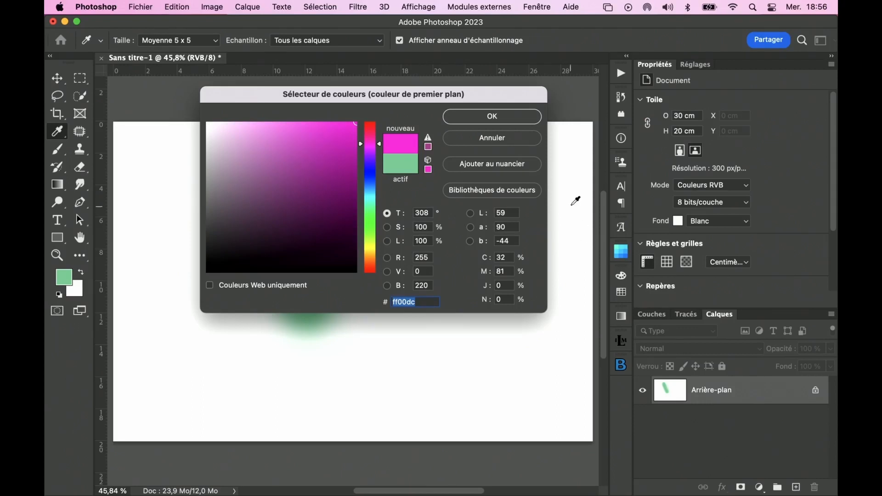
{"action": "left_click", "coordinate": [525, 144]}
Activate the Brush tool and open the Pantone Connect colour panel
{"action": "key", "text": "b"}
{"action": "left_click", "coordinate": [621, 252]}
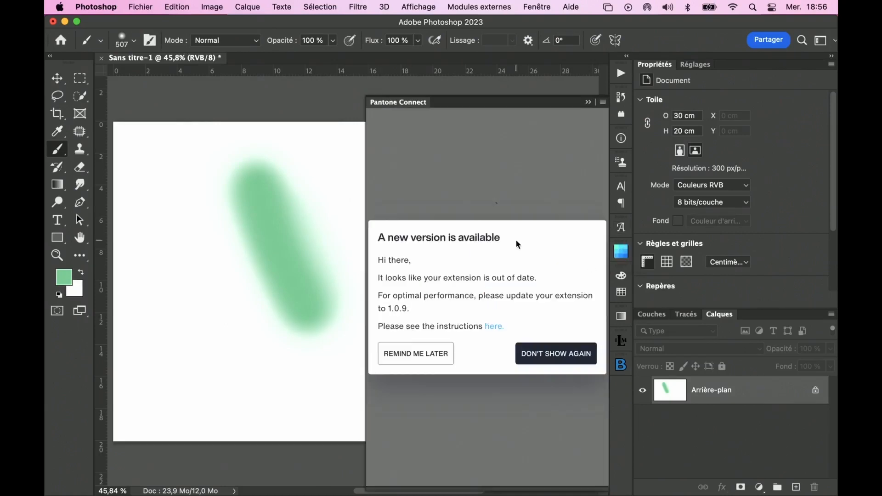
Collapse the Pantone Connect panel
{"action": "left_click", "coordinate": [588, 102]}
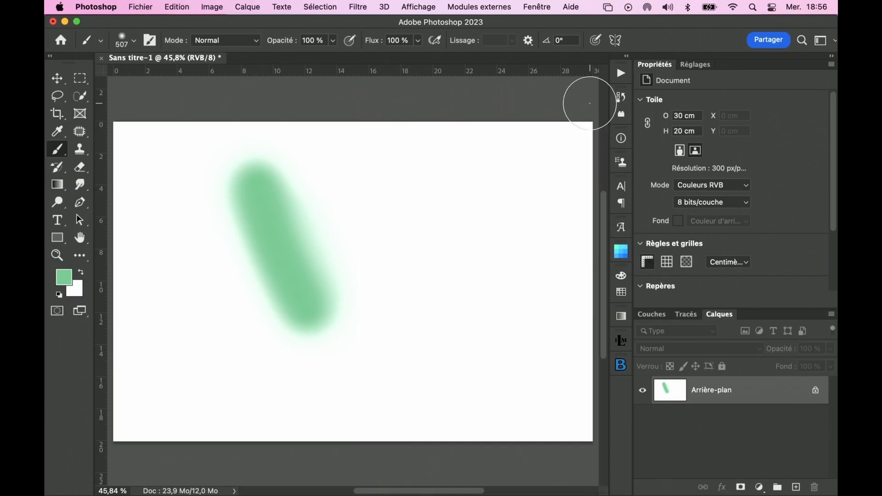
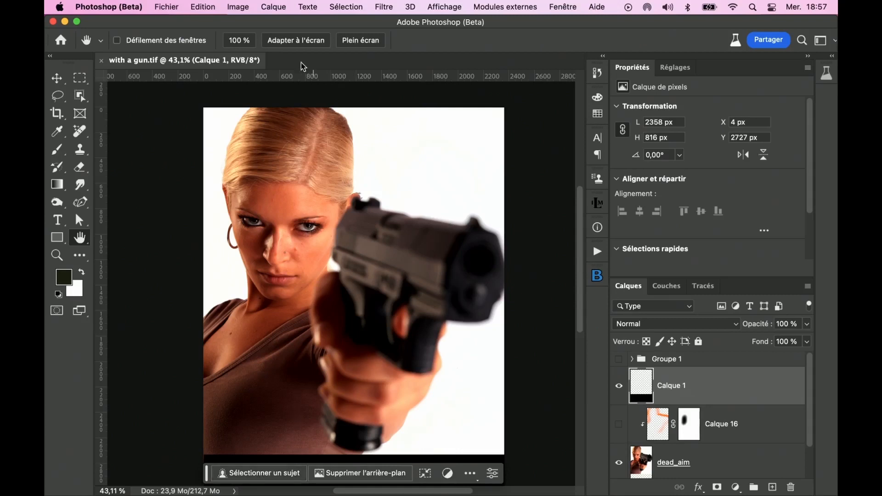
In Photoshop (Beta), try selecting the subject on Calque 1, and run subject selection on the dead_aim layer instead
{"action": "left_click", "coordinate": [268, 475]}
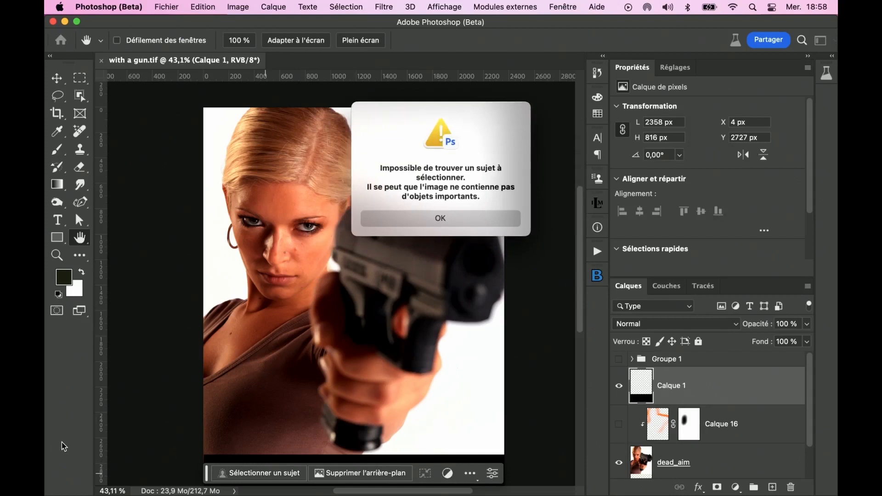
{"action": "left_click", "coordinate": [467, 219]}
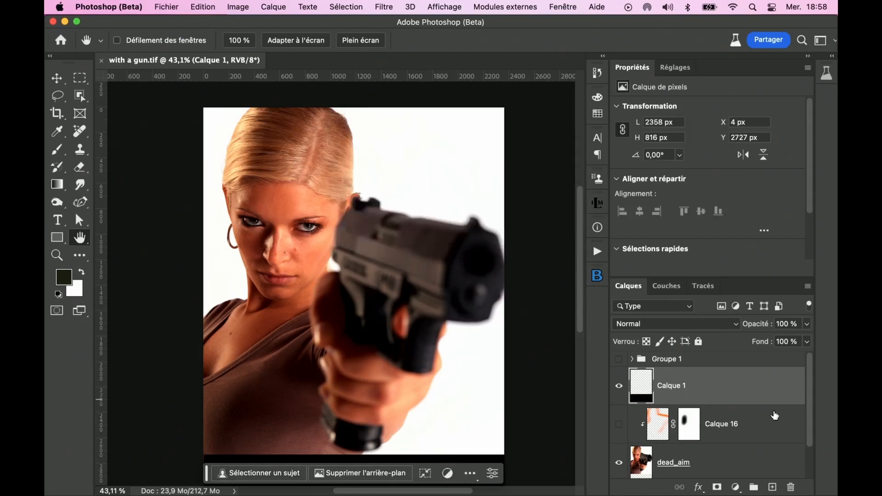
{"action": "left_click", "coordinate": [758, 465]}
{"action": "left_click", "coordinate": [261, 473]}
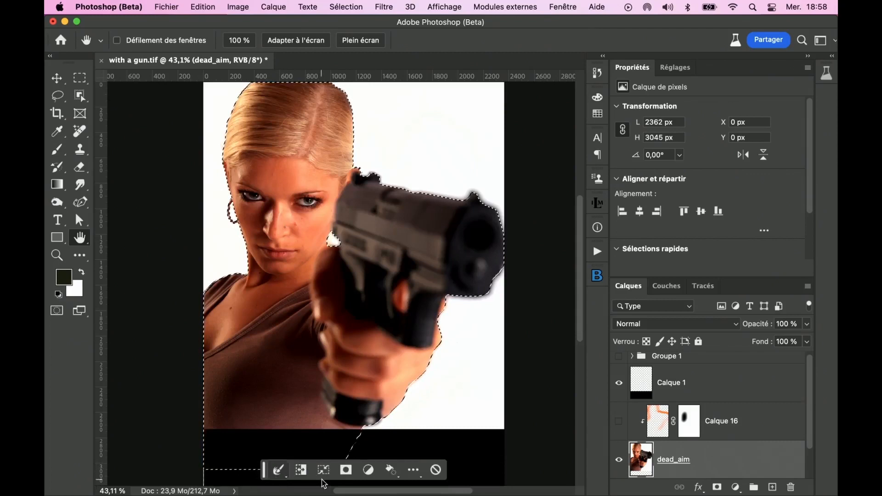
Move the contextual task bar over the woman's head, view the selection modification options, and invert the selection and back
{"action": "mouse_move", "coordinate": [266, 473]}
{"action": "left_mouse_down"}
{"action": "mouse_move", "coordinate": [276, 164]}
{"action": "mouse_move", "coordinate": [291, 115]}
{"action": "left_mouse_up"}
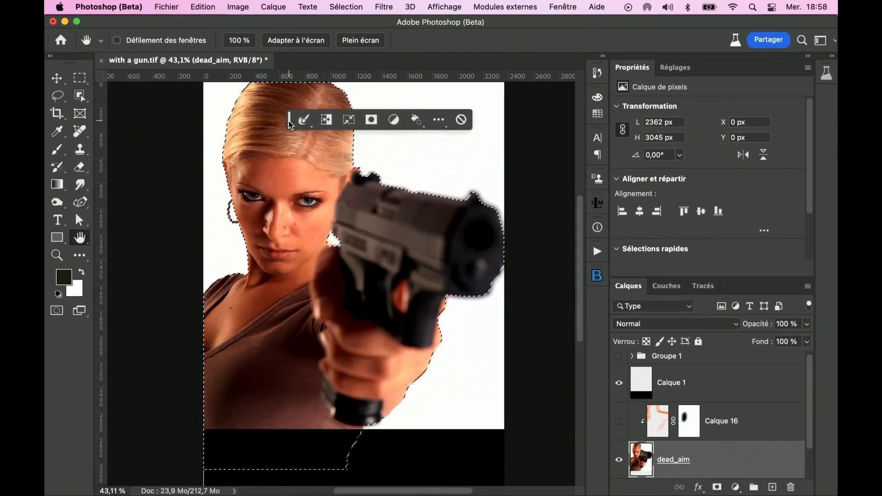
{"action": "left_click", "coordinate": [304, 121]}
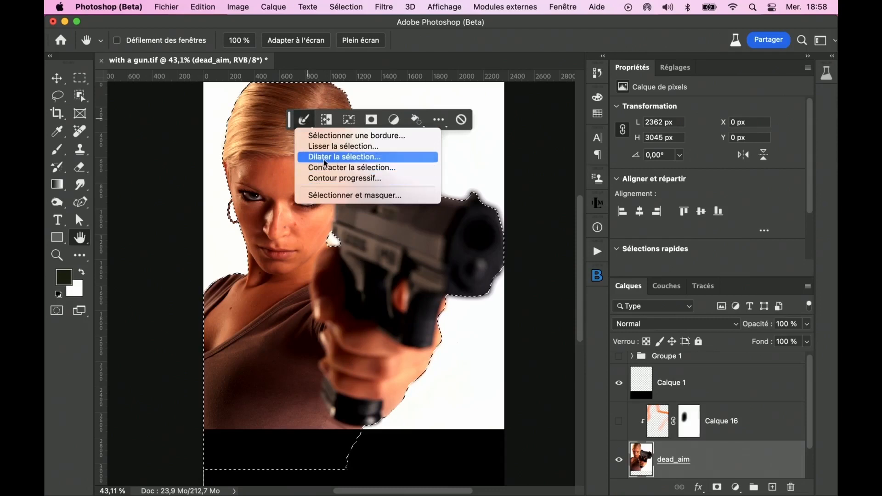
{"action": "left_click", "coordinate": [328, 121]}
{"action": "left_click", "coordinate": [326, 121]}
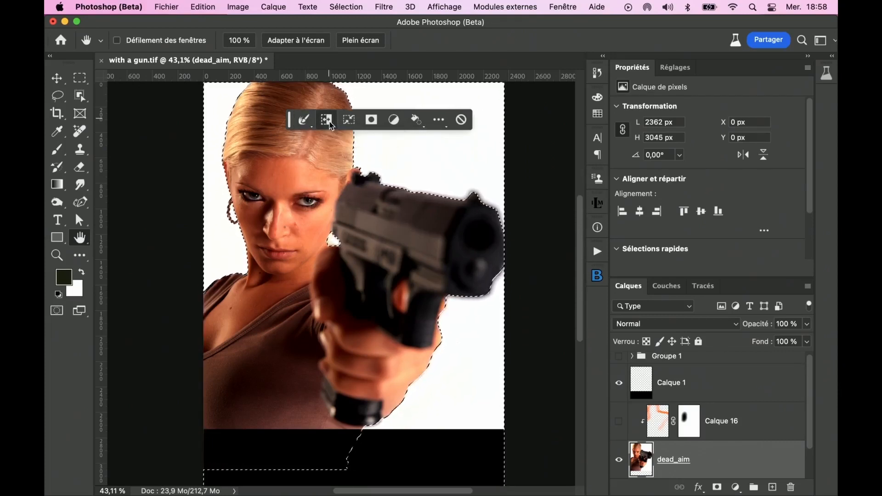
Start and close the selection transform without altering it, and move the contextual task bar over the woman's forehead
{"action": "left_click", "coordinate": [349, 121]}
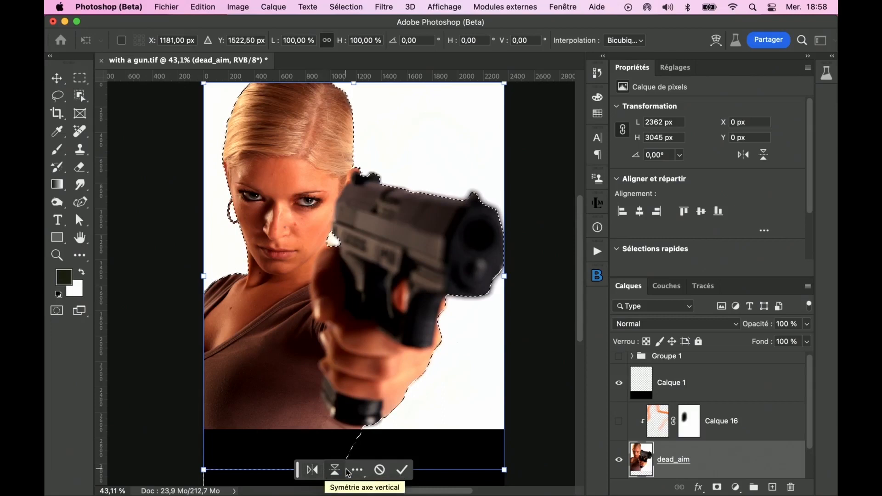
{"action": "left_click", "coordinate": [403, 468]}
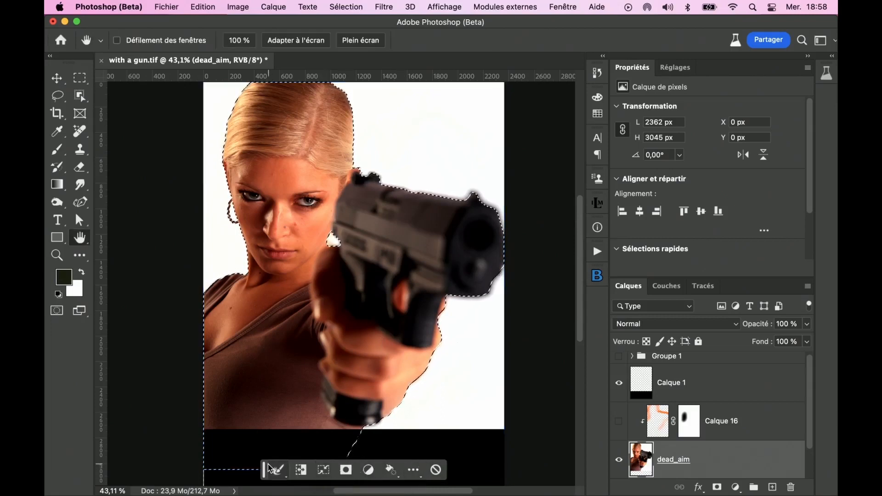
{"action": "left_click_drag", "start_coordinate": [265, 472], "coordinate": [275, 152]}
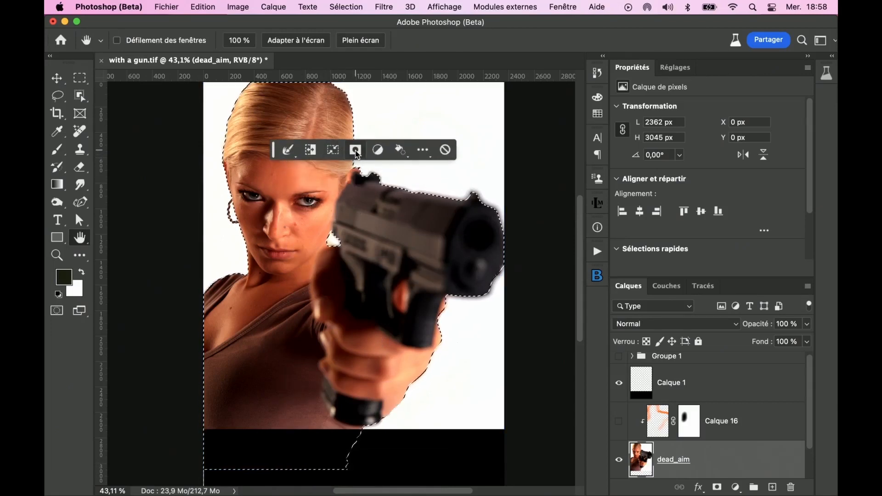
Create a layer mask on dead_aim from the selection and undo it
{"action": "left_click", "coordinate": [356, 152]}
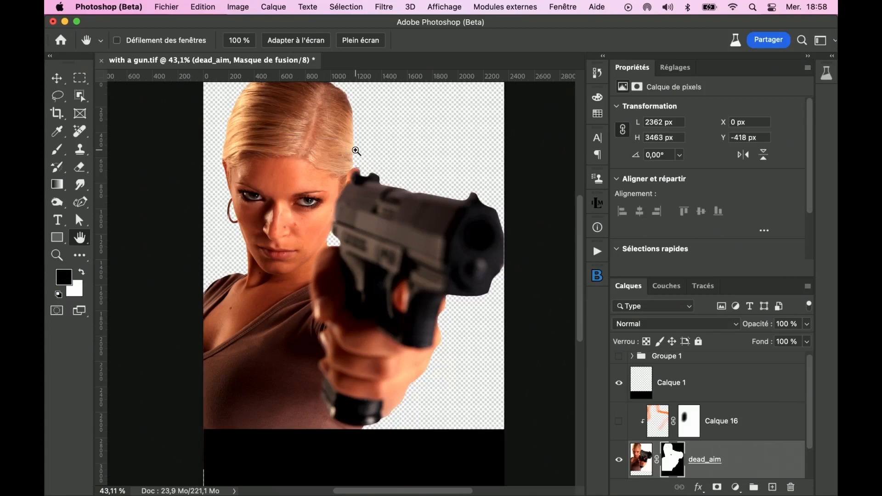
{"action": "key", "text": "super+z"}
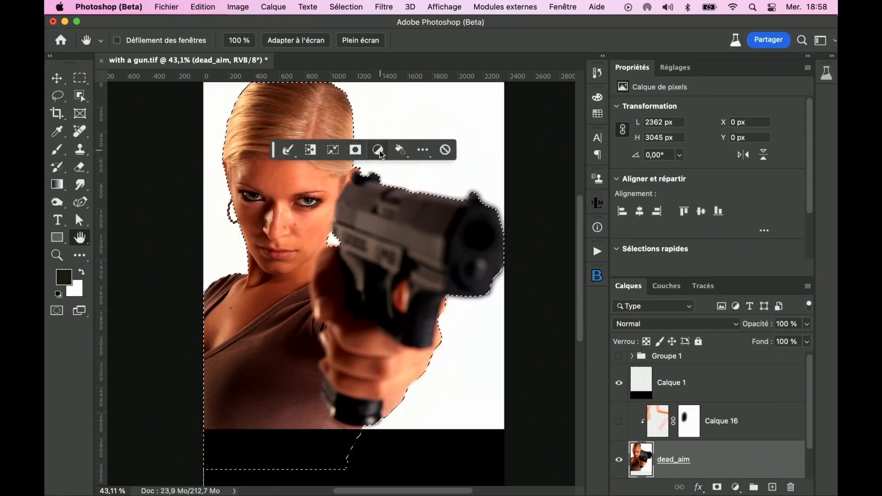
Show the adjustments panel (Réglages) for a new adjustment layer and dismiss the mail notification
{"action": "left_click", "coordinate": [380, 153]}
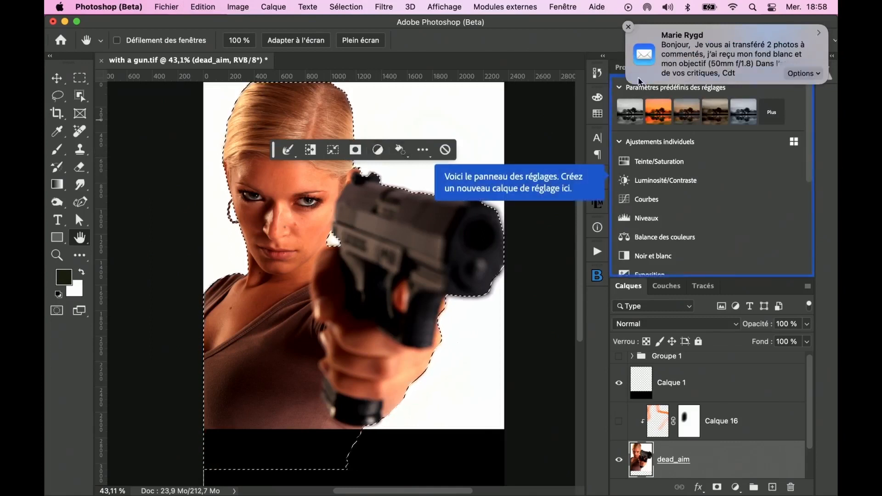
{"action": "left_click", "coordinate": [629, 28]}
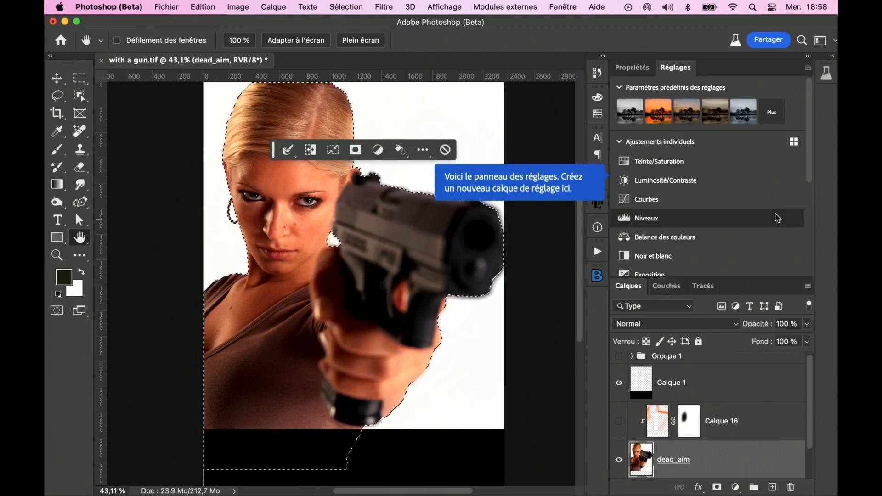
{"action": "mouse_move", "coordinate": [809, 138]}
{"action": "left_mouse_down"}
{"action": "mouse_move", "coordinate": [821, 263]}
{"action": "mouse_move", "coordinate": [816, 130]}
{"action": "left_mouse_up"}
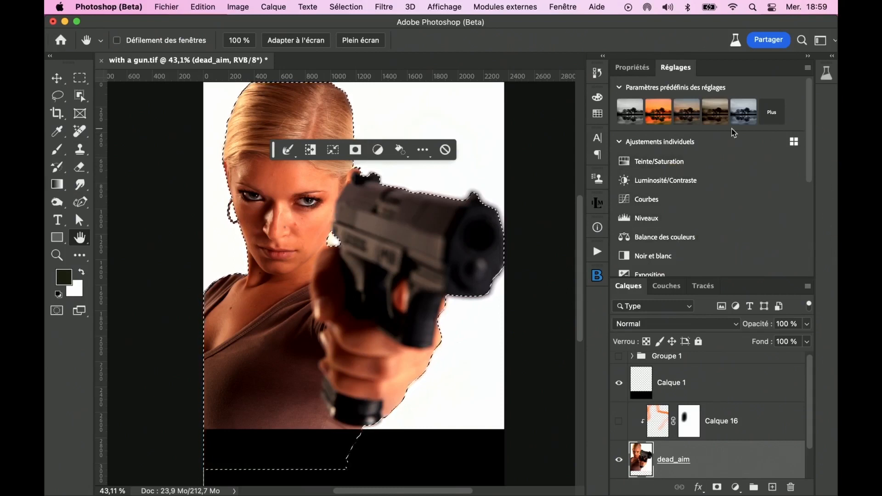
Display the individual adjustments as icons and return them to list view
{"action": "left_click", "coordinate": [808, 69]}
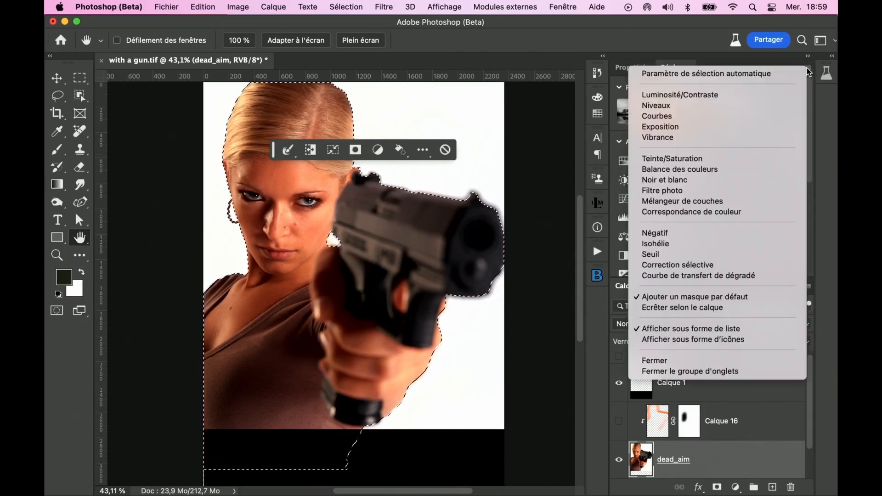
{"action": "left_click", "coordinate": [731, 340]}
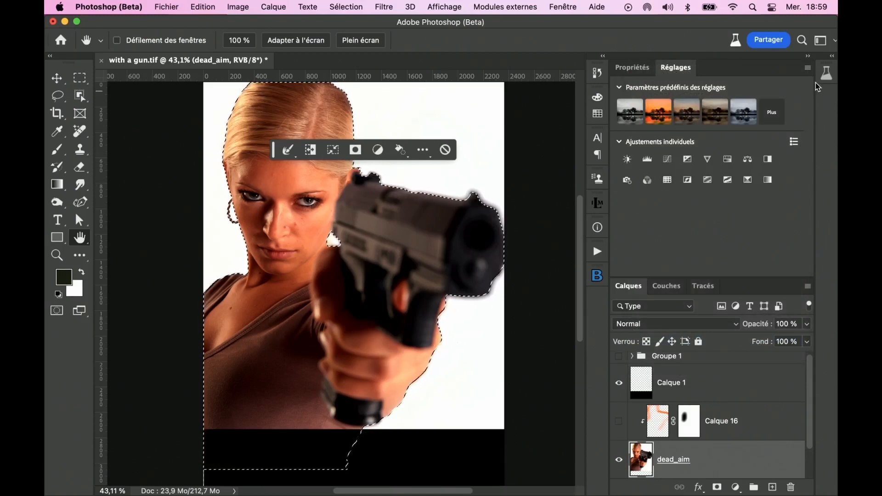
{"action": "left_click", "coordinate": [808, 69]}
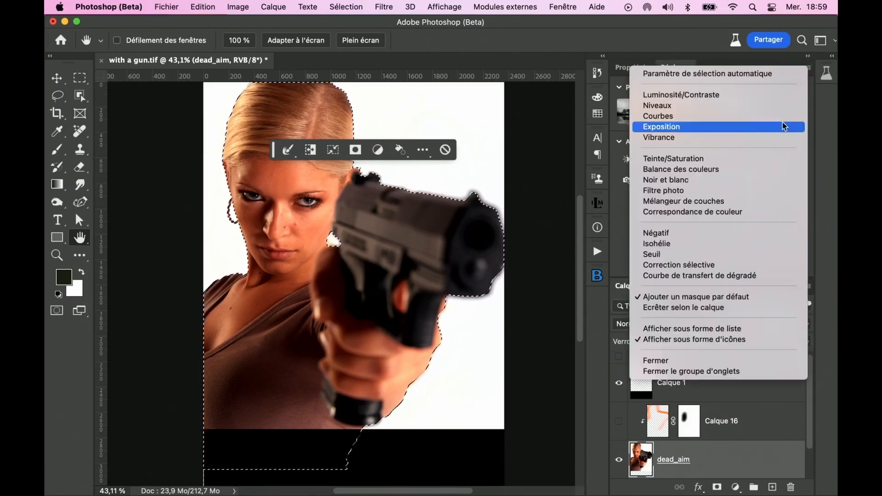
{"action": "left_click", "coordinate": [740, 328]}
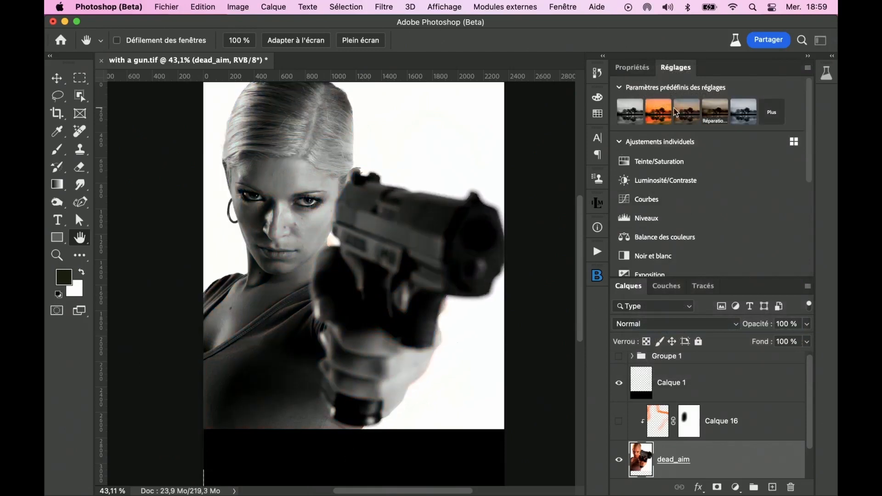
Examine the full set of adjustment presets and the additional options of the contextual task bar
{"action": "left_click", "coordinate": [772, 112]}
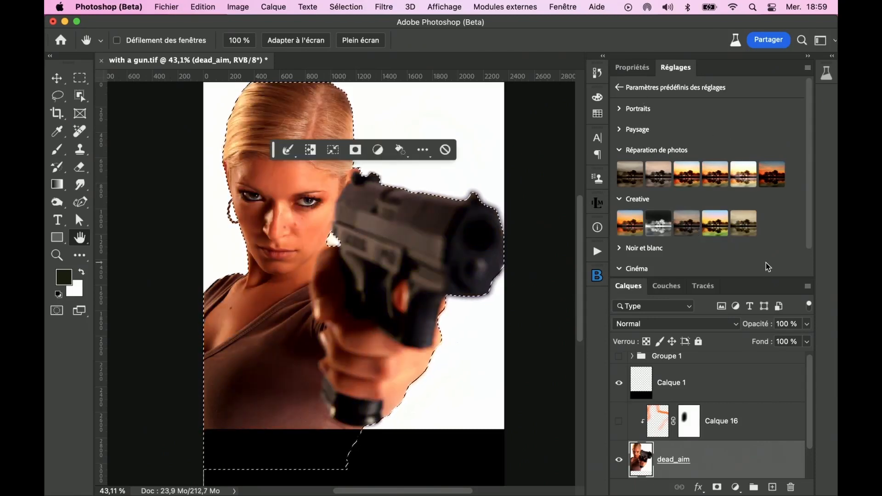
{"action": "left_click", "coordinate": [620, 89]}
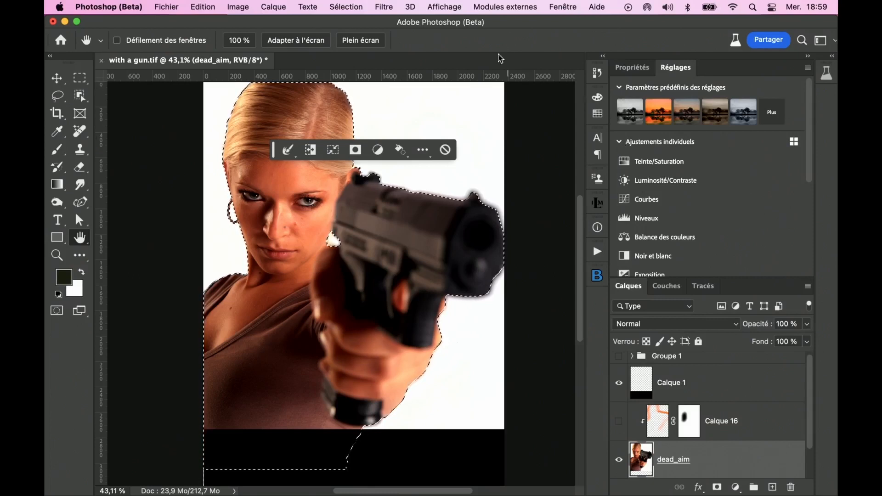
{"action": "left_click", "coordinate": [422, 151]}
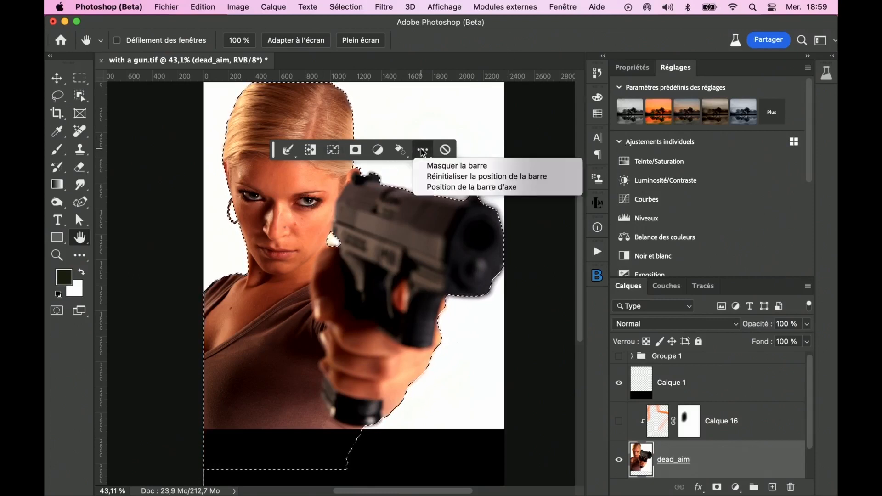
{"action": "left_click", "coordinate": [448, 158]}
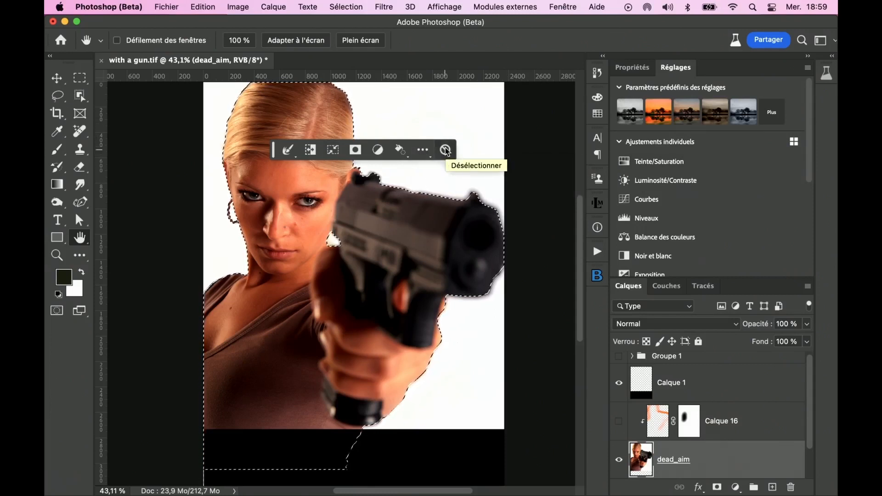
Deselect the subject and close with a gun.tif without saving
{"action": "left_click", "coordinate": [446, 150]}
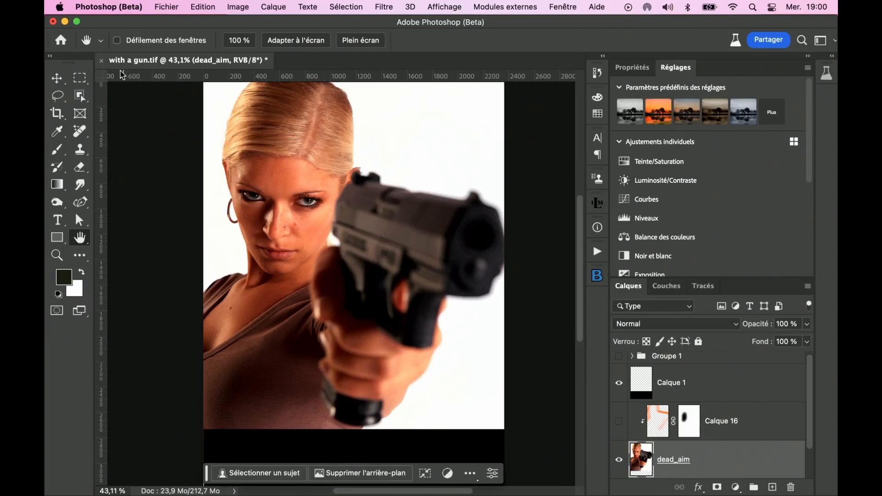
{"action": "left_click", "coordinate": [102, 62]}
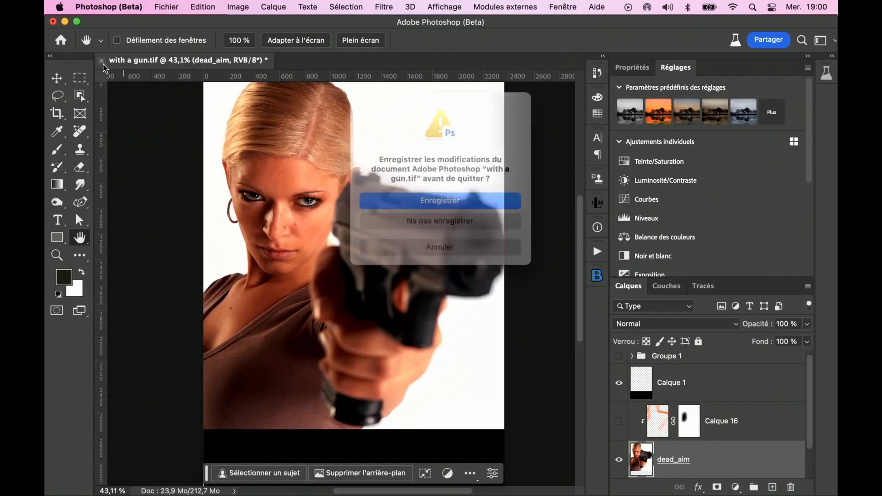
{"action": "left_click", "coordinate": [429, 221]}
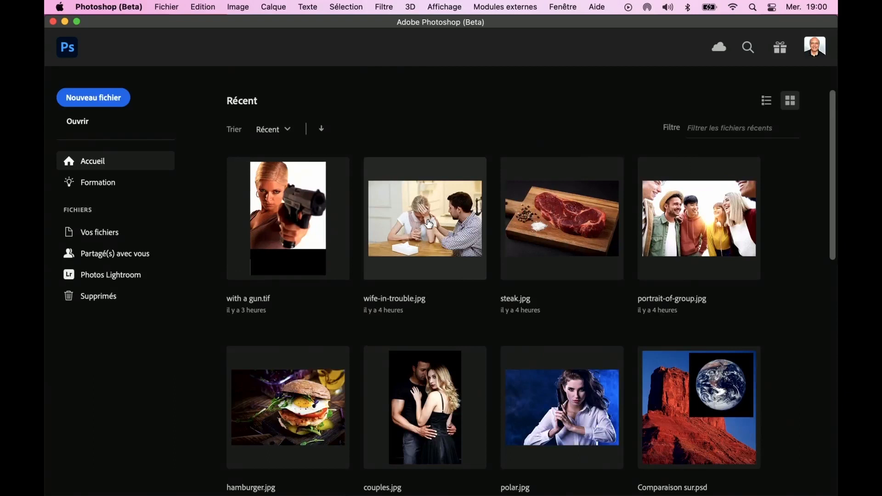
Open steak.jpg from the recent files and activate the Remove tool
{"action": "left_click", "coordinate": [560, 223]}
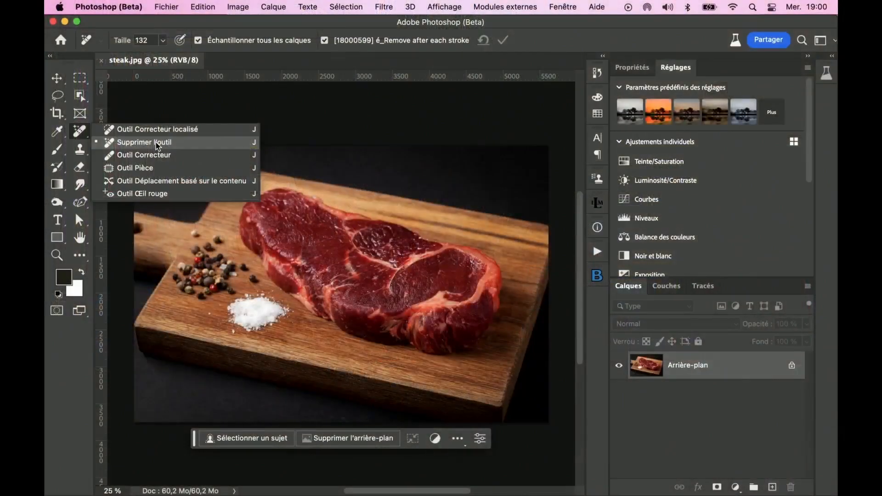
{"action": "left_click", "coordinate": [188, 148]}
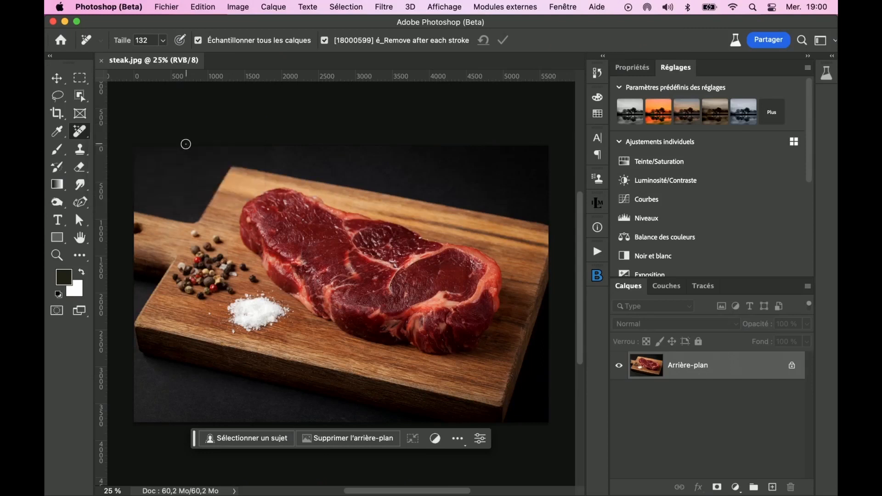
Remove the peppercorns and salt from the cutting board with a brush size of 306, and undo the removal
{"action": "scroll", "coordinate": [218, 260], "scroll_direction": "up", "scroll_amount": 1}
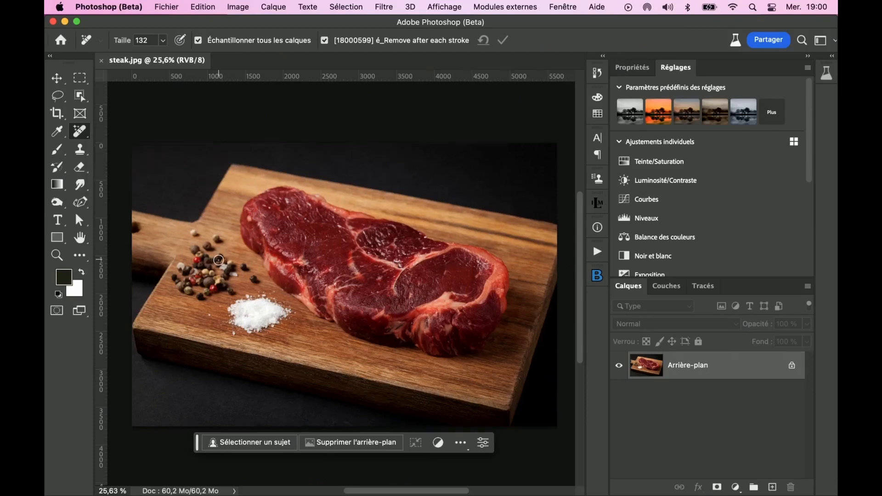
{"action": "left_click_drag", "start_coordinate": [219, 260], "coordinate": [231, 260]}
{"action": "mouse_move", "coordinate": [201, 233]}
{"action": "left_mouse_down"}
{"action": "mouse_move", "coordinate": [185, 287]}
{"action": "mouse_move", "coordinate": [220, 290]}
{"action": "mouse_move", "coordinate": [249, 277]}
{"action": "mouse_move", "coordinate": [220, 241]}
{"action": "mouse_move", "coordinate": [213, 249]}
{"action": "mouse_move", "coordinate": [232, 321]}
{"action": "mouse_move", "coordinate": [250, 335]}
{"action": "mouse_move", "coordinate": [283, 316]}
{"action": "mouse_move", "coordinate": [254, 305]}
{"action": "left_mouse_up"}
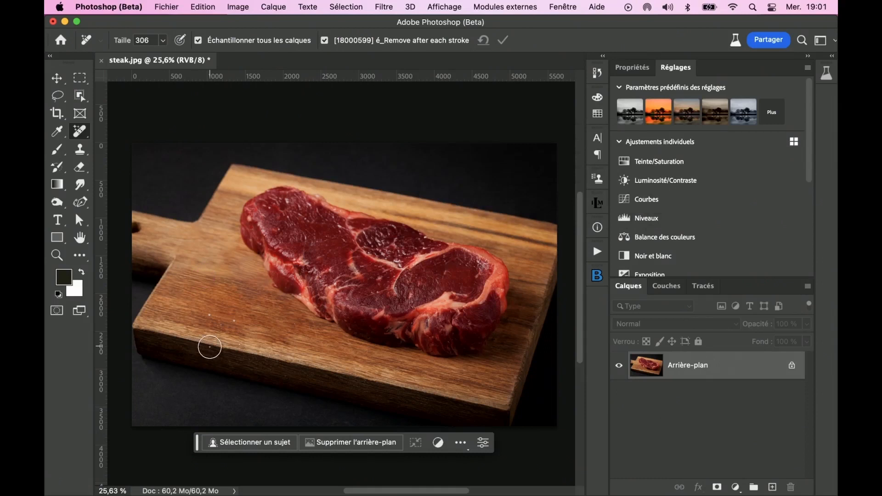
{"action": "key", "text": "super+z"}
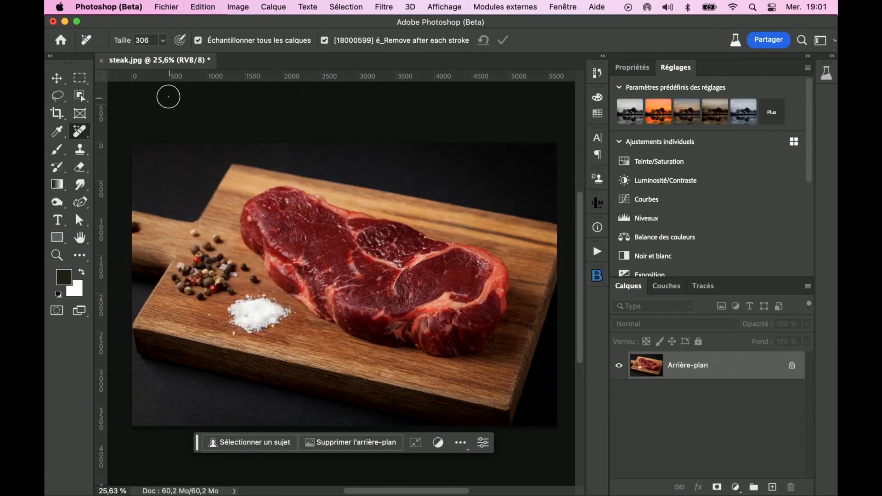
Close steak.jpg without saving and open portrait-of-group.jpg from the recent files
{"action": "left_click", "coordinate": [102, 61]}
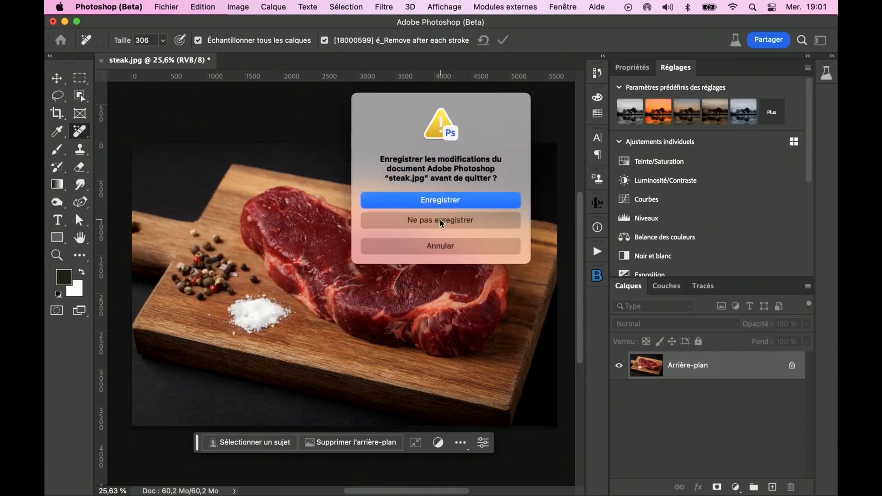
{"action": "left_click", "coordinate": [440, 219]}
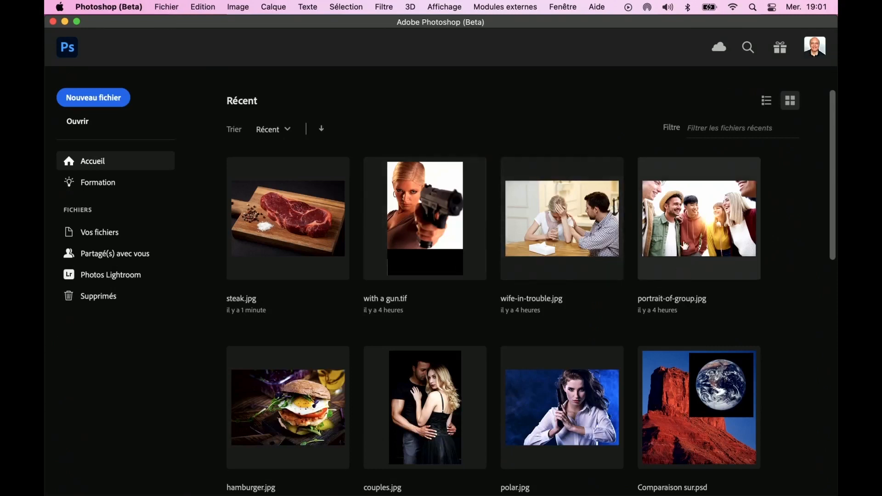
{"action": "left_click", "coordinate": [687, 224]}
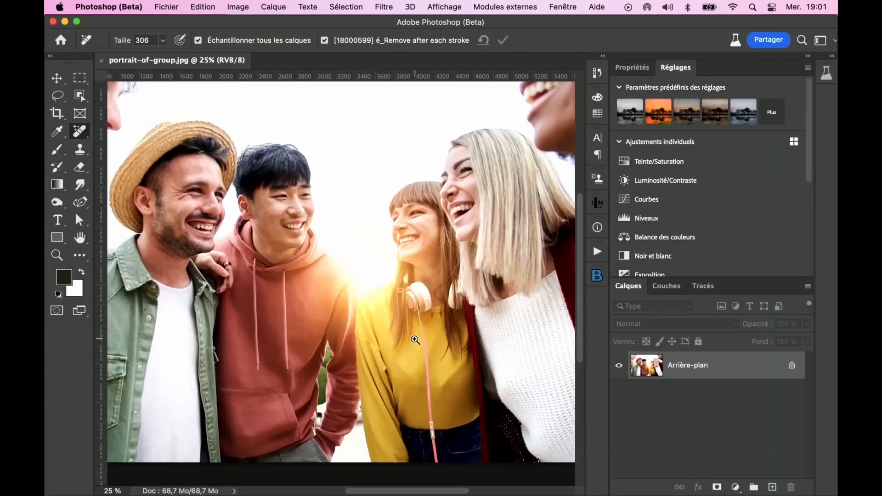
Select the headphone ear cup and its pink cord on the woman in yellow with the Object Selection tool in Lasso mode
{"action": "left_click", "coordinate": [418, 335], "text": "super"}
{"action": "mouse_move", "coordinate": [443, 339]}
{"action": "left_mouse_down"}
{"action": "mouse_move", "coordinate": [411, 282]}
{"action": "mouse_move", "coordinate": [329, 216]}
{"action": "left_mouse_up"}
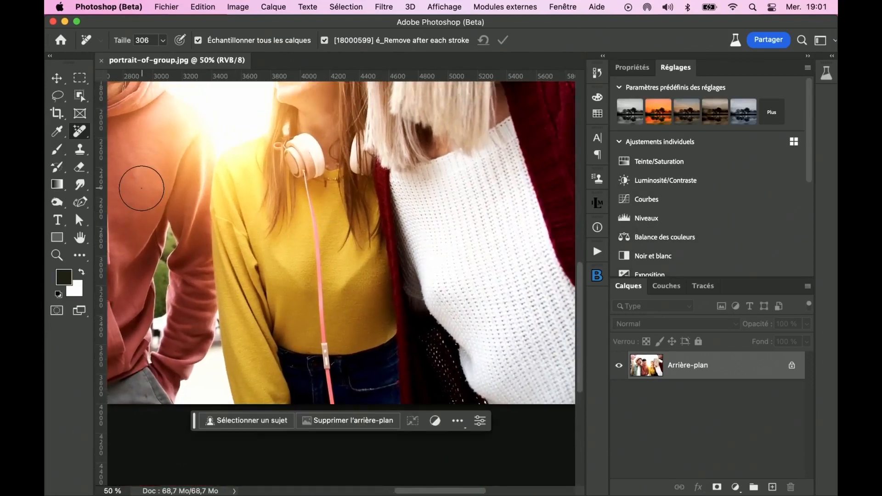
{"action": "left_click", "coordinate": [80, 97]}
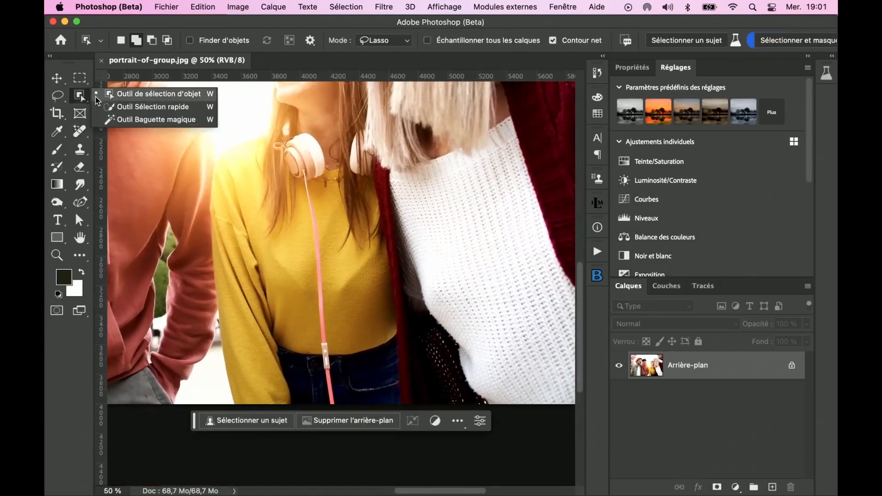
{"action": "left_click", "coordinate": [140, 95]}
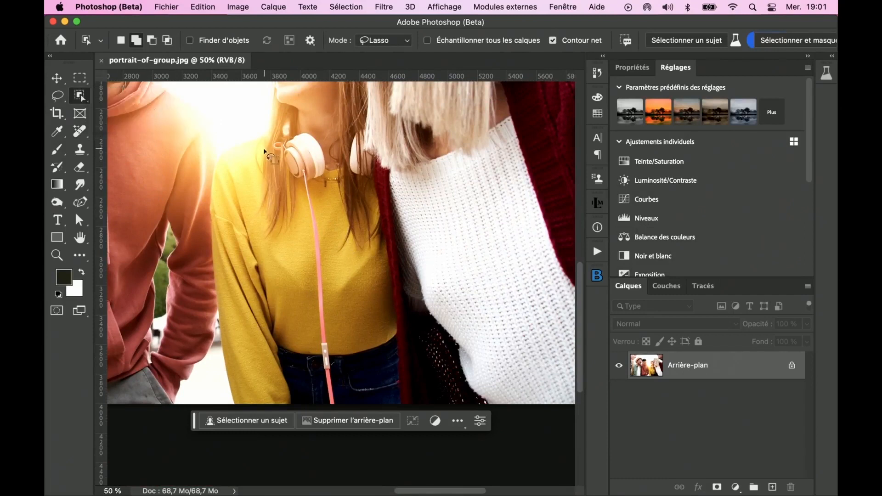
{"action": "mouse_move", "coordinate": [271, 150]}
{"action": "left_mouse_down"}
{"action": "mouse_move", "coordinate": [301, 131]}
{"action": "mouse_move", "coordinate": [321, 138]}
{"action": "left_mouse_up"}
{"action": "mouse_move", "coordinate": [333, 176]}
{"action": "left_mouse_down"}
{"action": "mouse_move", "coordinate": [317, 205]}
{"action": "mouse_move", "coordinate": [341, 396]}
{"action": "mouse_move", "coordinate": [332, 406]}
{"action": "mouse_move", "coordinate": [321, 400]}
{"action": "mouse_move", "coordinate": [306, 206]}
{"action": "mouse_move", "coordinate": [301, 186]}
{"action": "mouse_move", "coordinate": [270, 152]}
{"action": "left_mouse_up"}
{"action": "scroll", "coordinate": [233, 341], "scroll_direction": "up", "scroll_amount": 4}
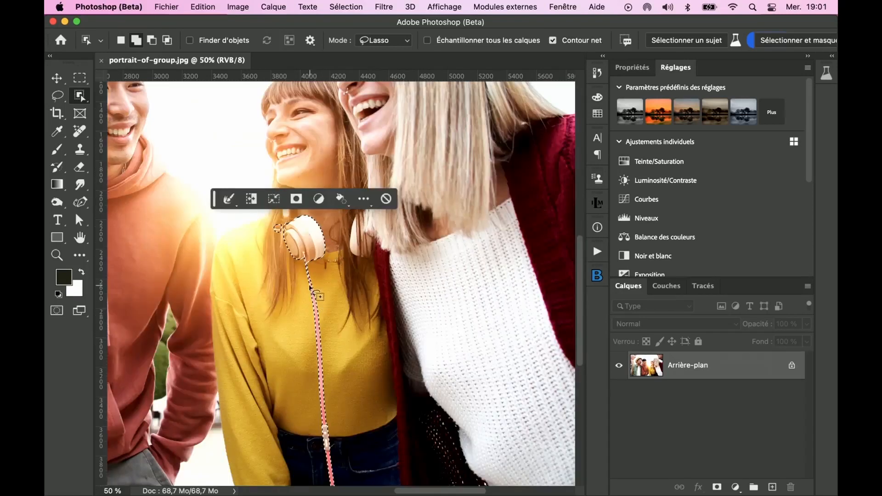
{"action": "scroll", "coordinate": [378, 355], "scroll_direction": "down", "scroll_amount": 4}
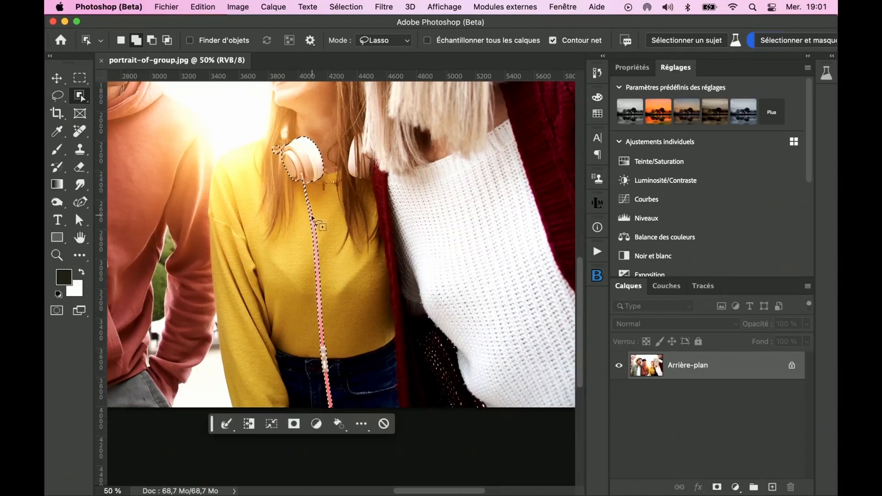
Delete and fill the selected headphone area, and examine the filled sweater up close
{"action": "right_click", "coordinate": [301, 162]}
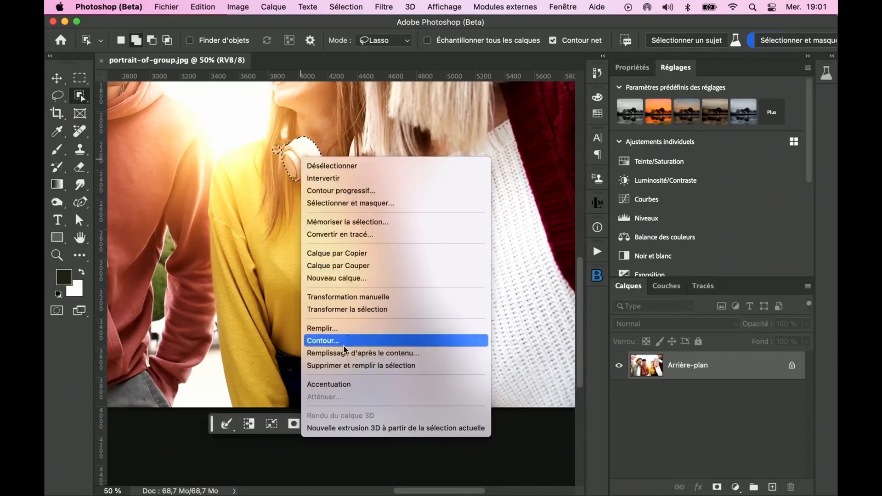
{"action": "left_click", "coordinate": [346, 367]}
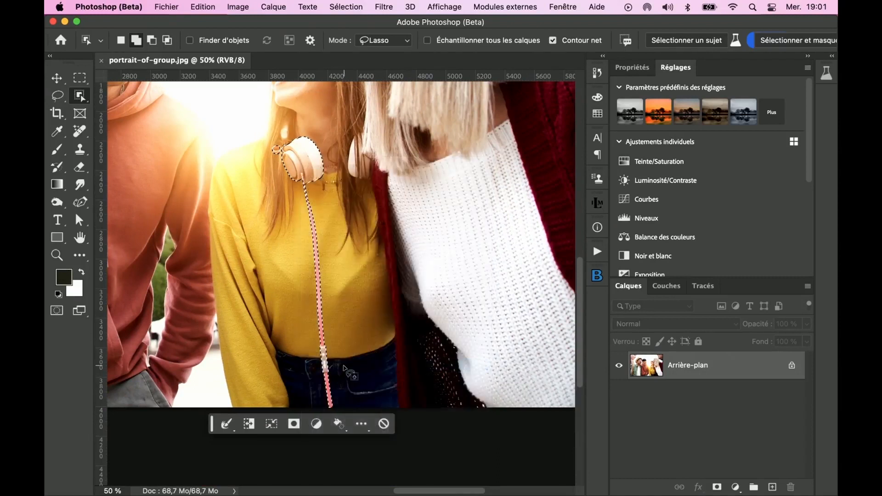
{"action": "scroll", "coordinate": [345, 366], "scroll_direction": "up", "scroll_amount": 3}
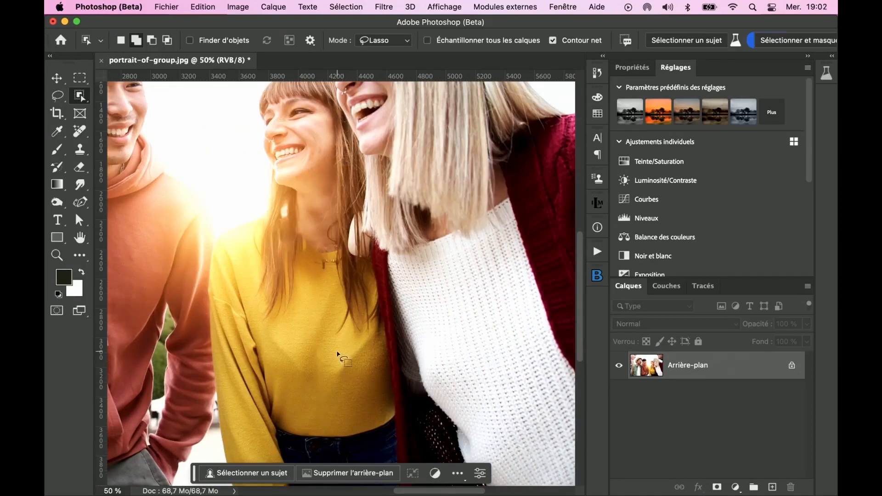
{"action": "left_click", "coordinate": [312, 362], "text": "super"}
{"action": "left_click", "coordinate": [311, 362], "text": "super"}
{"action": "left_click", "coordinate": [311, 362], "text": "super"}
{"action": "left_click_drag", "start_coordinate": [311, 361], "coordinate": [323, 203]}
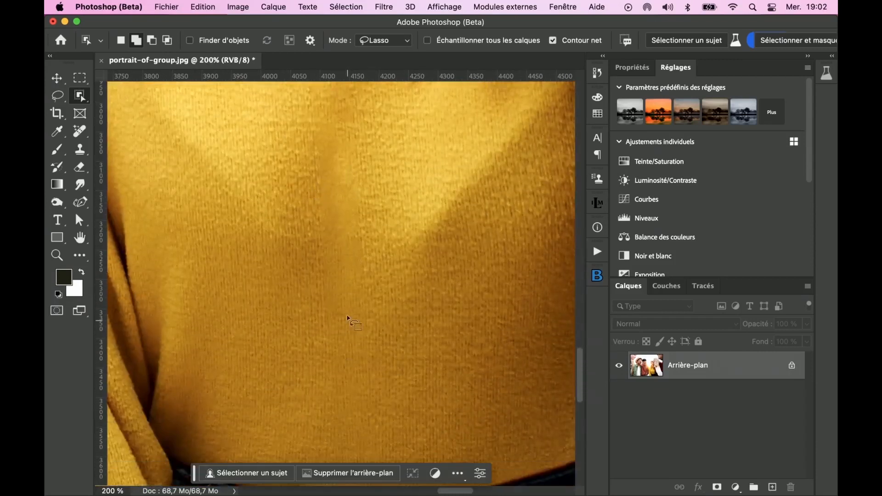
{"action": "left_click", "coordinate": [342, 202], "text": "alt"}
{"action": "left_click_drag", "start_coordinate": [341, 205], "coordinate": [322, 328]}
{"action": "left_click", "coordinate": [327, 311], "text": "alt"}
{"action": "left_click", "coordinate": [322, 328], "text": "alt"}
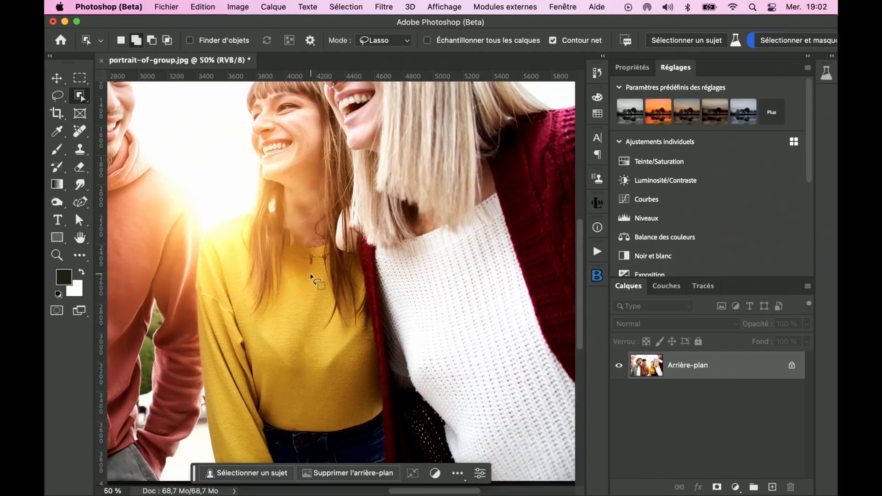
Examine the woman's hair and collar, and undo the delete-and-fill together with the headphone selection
{"action": "left_click", "coordinate": [285, 249], "text": "super"}
{"action": "left_click", "coordinate": [285, 249], "text": "super"}
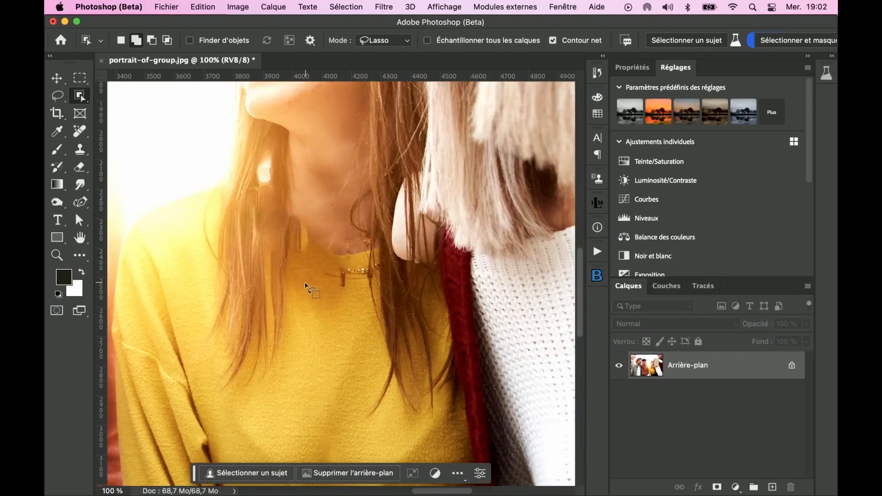
{"action": "key", "text": "super+z"}
{"action": "key", "text": "super+z"}
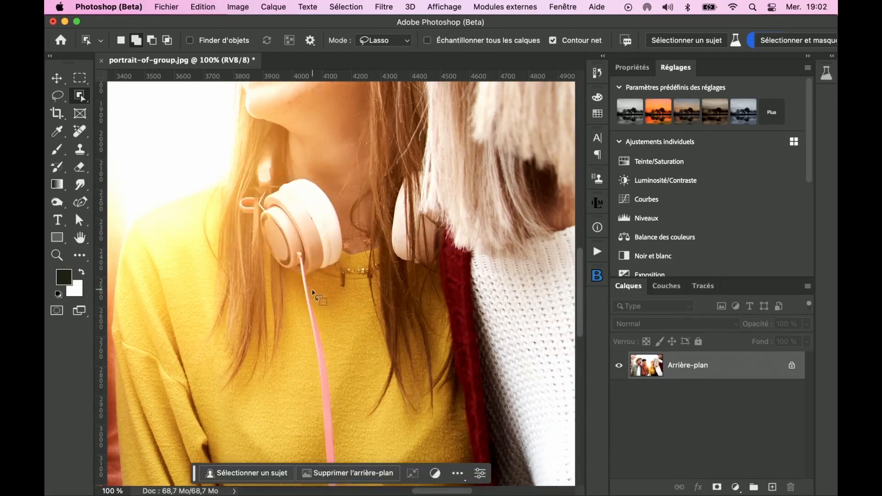
Remove the headphone ear cup with the Remove tool at a brush size of 162, and erase the upper part of its cord
{"action": "scroll", "coordinate": [322, 292], "scroll_direction": "down", "scroll_amount": 4}
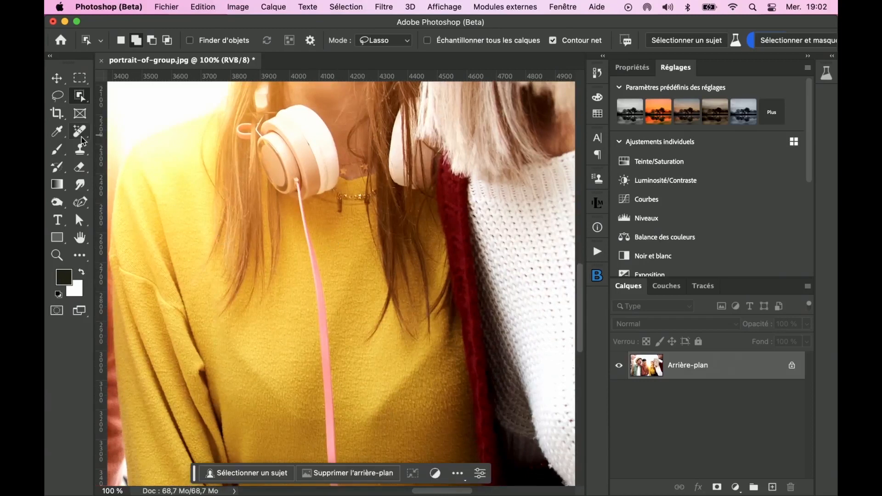
{"action": "left_click", "coordinate": [82, 137]}
{"action": "left_click_drag", "start_coordinate": [342, 186], "coordinate": [317, 190]}
{"action": "mouse_move", "coordinate": [251, 133]}
{"action": "left_mouse_down"}
{"action": "mouse_move", "coordinate": [304, 128]}
{"action": "mouse_move", "coordinate": [327, 166]}
{"action": "mouse_move", "coordinate": [300, 180]}
{"action": "mouse_move", "coordinate": [262, 150]}
{"action": "left_mouse_up"}
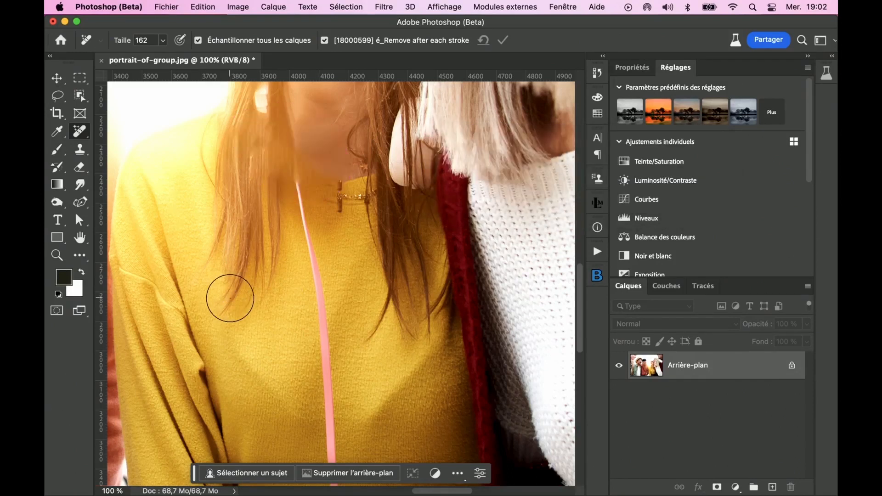
{"action": "left_click_drag", "start_coordinate": [285, 238], "coordinate": [253, 236]}
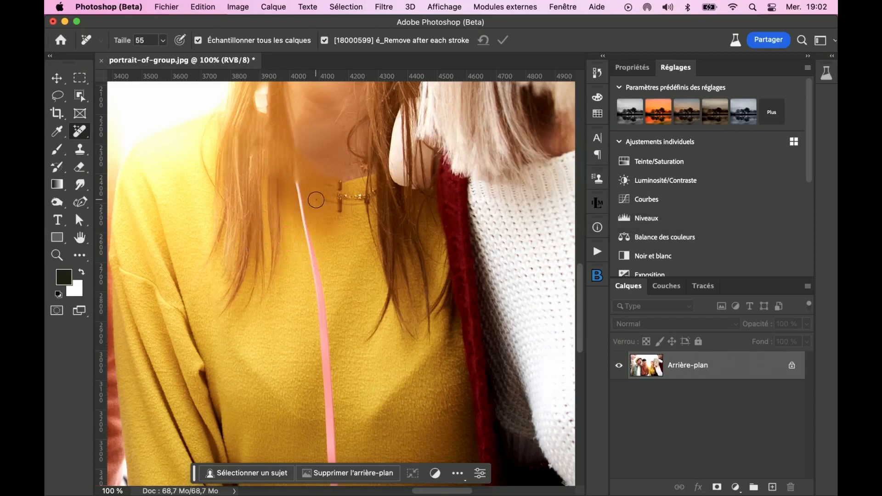
{"action": "mouse_move", "coordinate": [294, 209]}
{"action": "left_mouse_down"}
{"action": "mouse_move", "coordinate": [299, 184]}
{"action": "mouse_move", "coordinate": [329, 373]}
{"action": "left_mouse_up"}
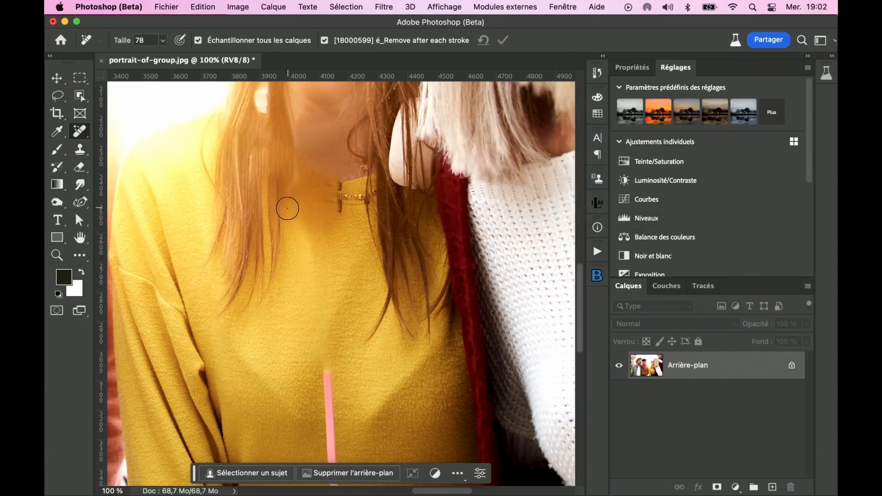
Try to remove the necklace at the neckline with a brush size of 78, cancel the Outlook verification and undo the removal
{"action": "mouse_move", "coordinate": [353, 196]}
{"action": "left_mouse_down"}
{"action": "mouse_move", "coordinate": [319, 189]}
{"action": "mouse_move", "coordinate": [301, 192]}
{"action": "mouse_move", "coordinate": [361, 177]}
{"action": "left_mouse_up"}
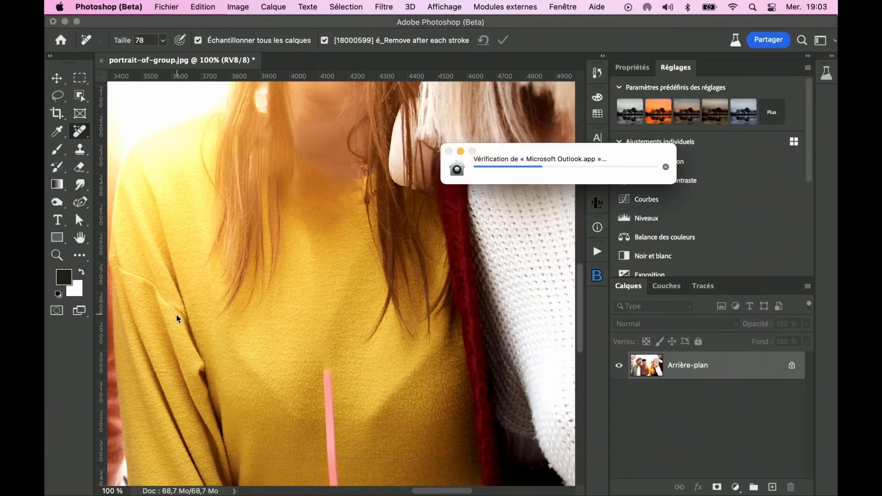
{"action": "left_click", "coordinate": [666, 168]}
{"action": "key", "text": "super+z"}
Retouch the sweater's neckline beside the necklace using the Remove tool at a brush size of 42
{"action": "mouse_move", "coordinate": [322, 256]}
{"action": "left_mouse_down", "text": "ctrl+alt"}
{"action": "mouse_move", "coordinate": [315, 260]}
{"action": "mouse_move", "coordinate": [320, 243]}
{"action": "left_mouse_up", "text": "ctrl+alt"}
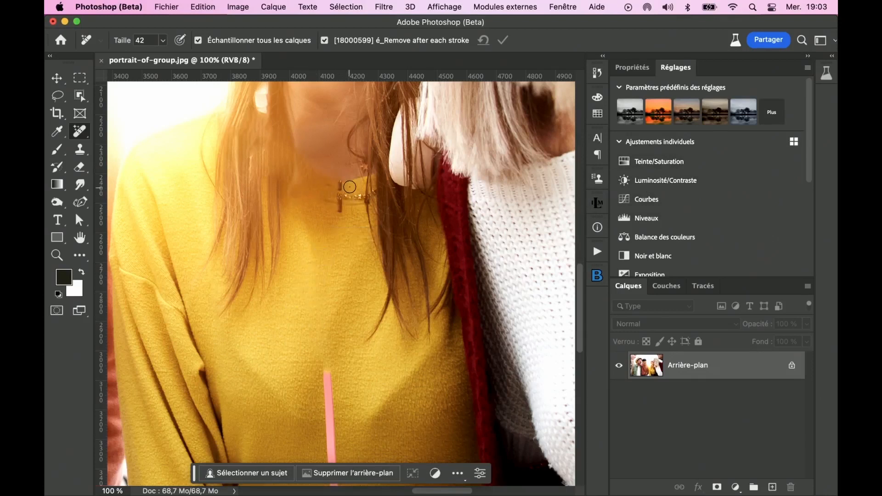
{"action": "left_click_drag", "start_coordinate": [354, 180], "coordinate": [313, 184]}
{"action": "mouse_move", "coordinate": [347, 199]}
{"action": "left_mouse_down"}
{"action": "mouse_move", "coordinate": [356, 186]}
{"action": "mouse_move", "coordinate": [320, 188]}
{"action": "left_mouse_up"}
{"action": "left_click_drag", "start_coordinate": [336, 205], "coordinate": [303, 194]}
Remove the rest of the cord from the sweater and jeans with a brush size of 95
{"action": "scroll", "coordinate": [335, 218], "scroll_direction": "up", "scroll_amount": 3}
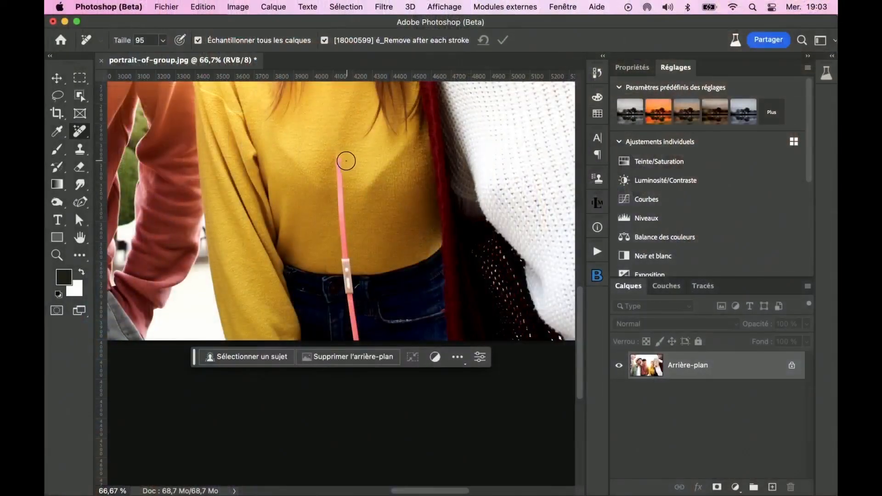
{"action": "mouse_move", "coordinate": [339, 154]}
{"action": "left_mouse_down"}
{"action": "mouse_move", "coordinate": [336, 212]}
{"action": "mouse_move", "coordinate": [355, 340]}
{"action": "left_mouse_up"}
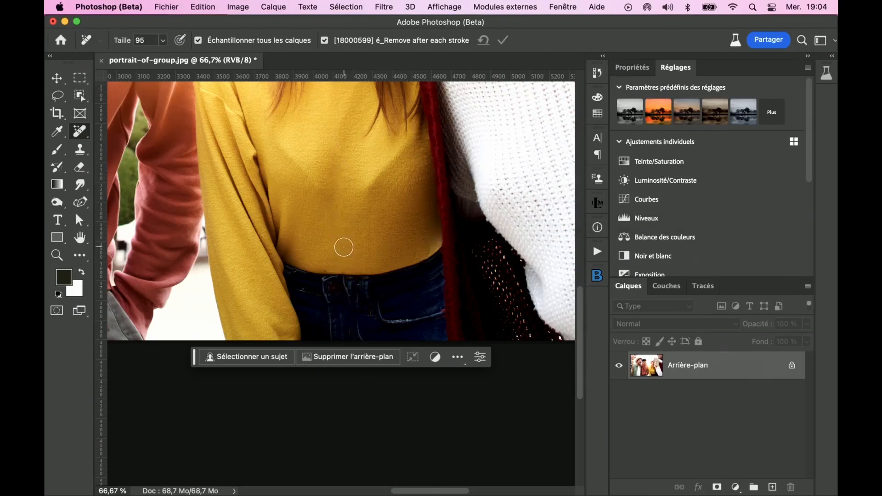
{"action": "left_click_drag", "start_coordinate": [344, 178], "coordinate": [348, 248]}
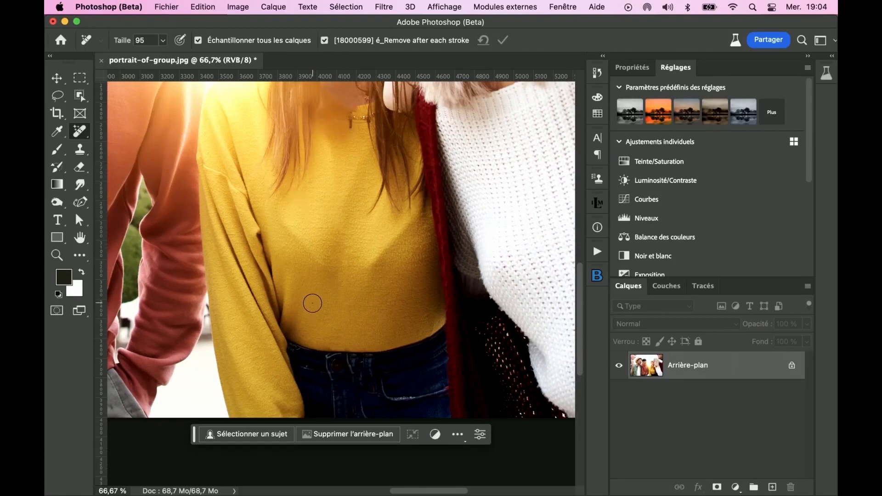
Turn off "Remove after each stroke", and replace the unsaved portrait-of-group.jpg with couples.jpg from the recent files
{"action": "left_click", "coordinate": [325, 41]}
{"action": "left_click", "coordinate": [493, 222]}
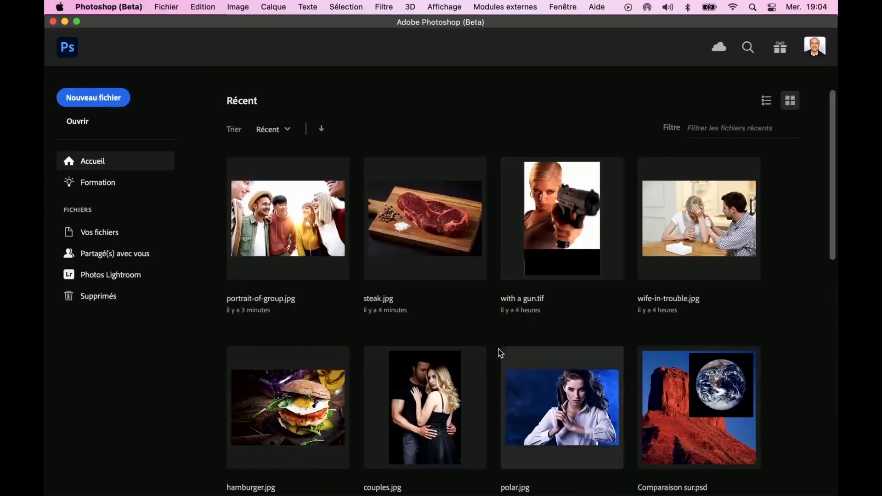
{"action": "left_click", "coordinate": [425, 389]}
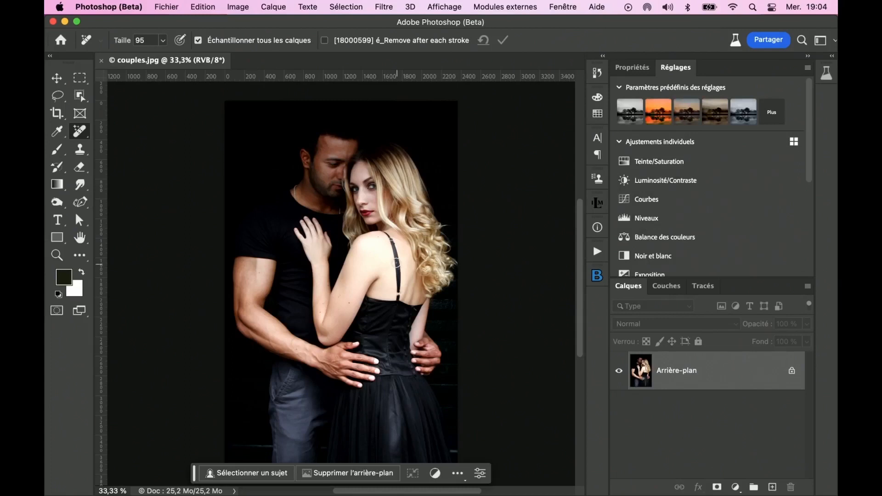
Paint over the whole black dress strap on the woman's back with a brush size of 82 and apply the removal
{"action": "scroll", "coordinate": [396, 262], "scroll_direction": "up", "scroll_amount": 3}
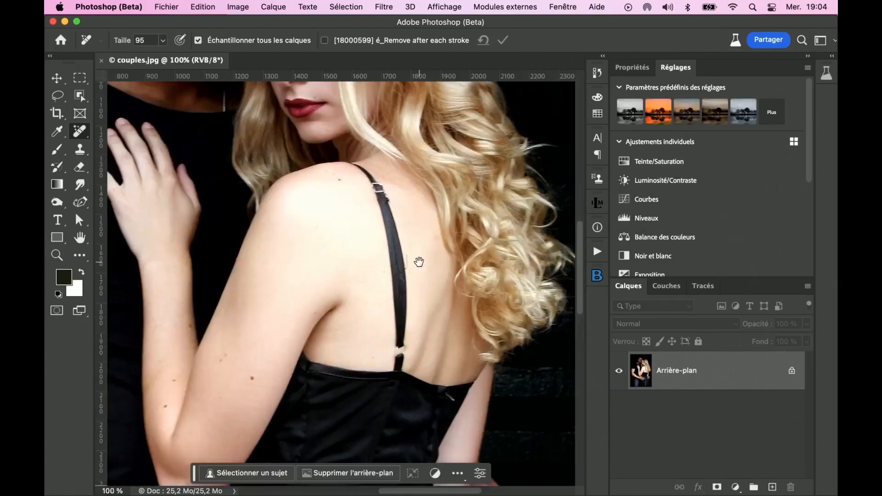
{"action": "left_click_drag", "start_coordinate": [419, 262], "coordinate": [384, 233]}
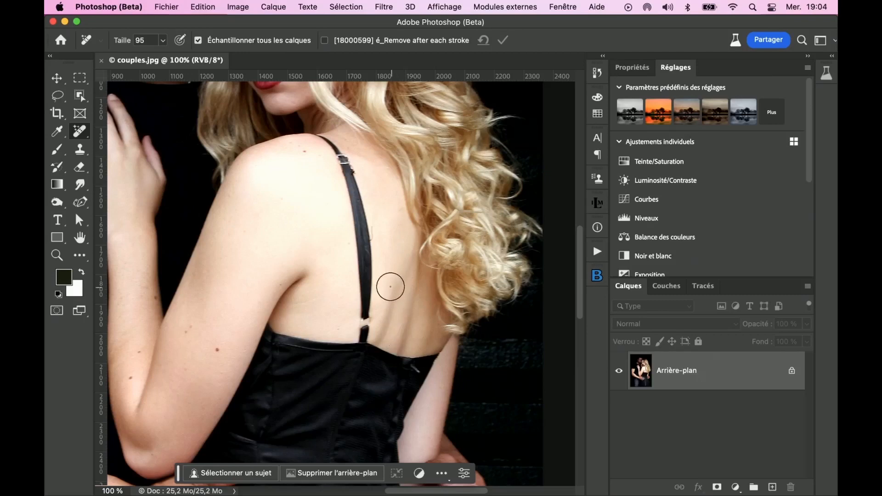
{"action": "left_click_drag", "start_coordinate": [390, 238], "coordinate": [382, 237], "text": "ctrl+alt"}
{"action": "mouse_move", "coordinate": [318, 139]}
{"action": "left_mouse_down"}
{"action": "mouse_move", "coordinate": [344, 162]}
{"action": "mouse_move", "coordinate": [356, 188]}
{"action": "left_mouse_up"}
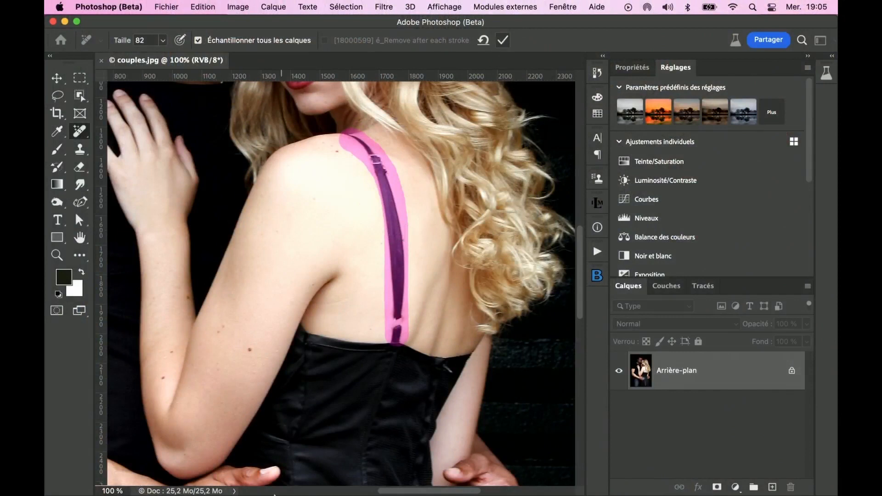
{"action": "key", "text": "Return"}
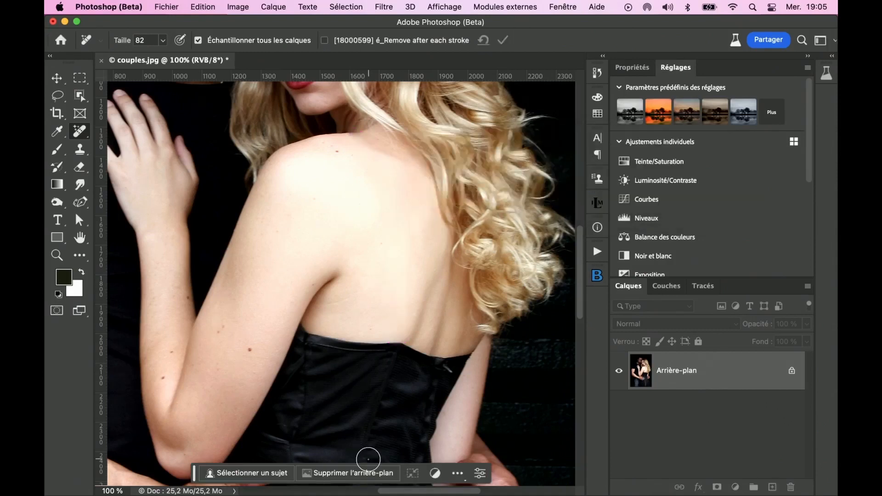
Smooth the shoulder edge where the strap began by painting over it with a brush size of 22 and applying the removal
{"action": "key", "text": "super+space"}
{"action": "left_click", "coordinate": [364, 143], "text": "super"}
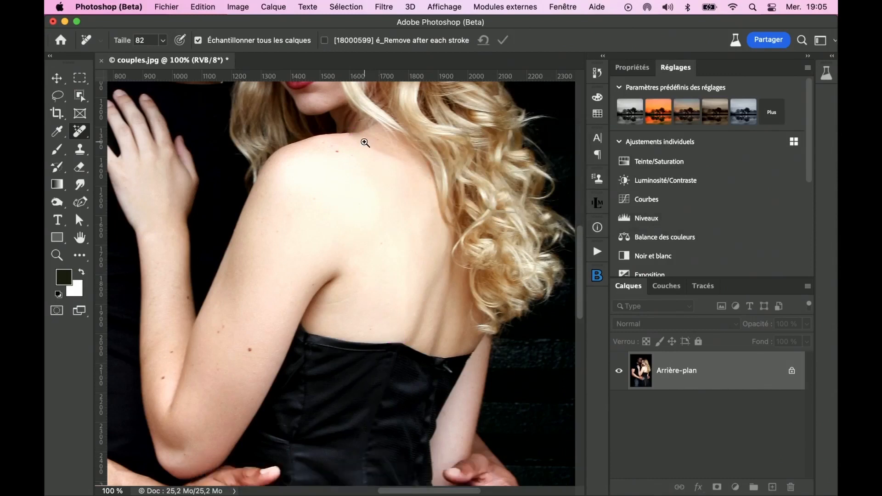
{"action": "left_click", "coordinate": [346, 140], "text": "super"}
{"action": "mouse_move", "coordinate": [362, 158]}
{"action": "left_mouse_down"}
{"action": "mouse_move", "coordinate": [341, 245]}
{"action": "mouse_move", "coordinate": [346, 265]}
{"action": "mouse_move", "coordinate": [297, 267]}
{"action": "left_mouse_up"}
{"action": "left_click_drag", "start_coordinate": [282, 205], "coordinate": [332, 204]}
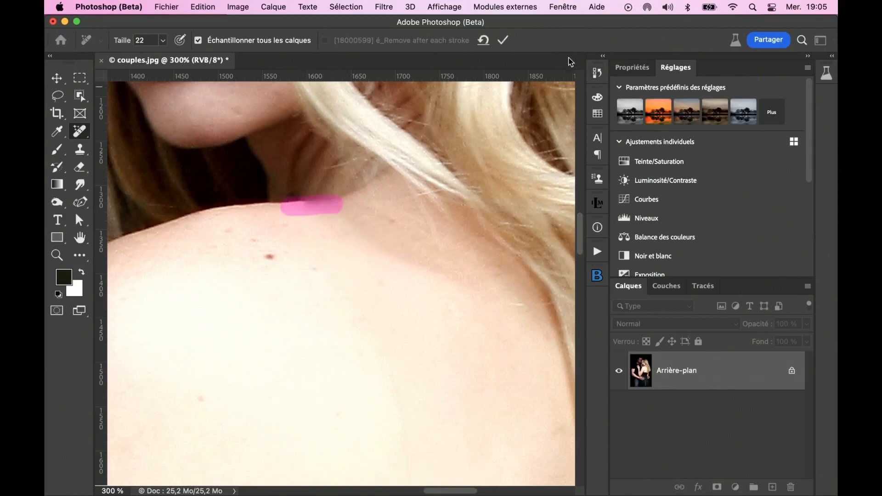
{"action": "left_click", "coordinate": [503, 39]}
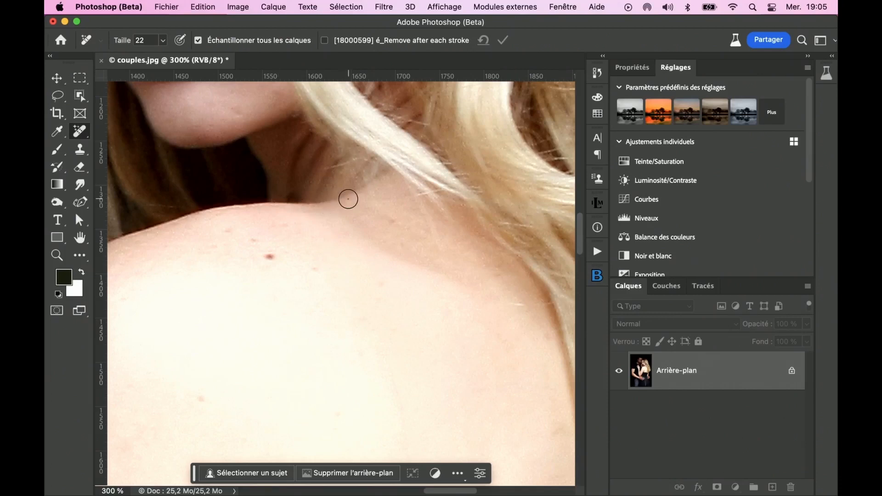
Remove the light streak near the dress's upper back edge with a brush size of 22 and review the retouched back
{"action": "left_click", "coordinate": [321, 311], "text": "alt"}
{"action": "left_click", "coordinate": [342, 338], "text": "alt"}
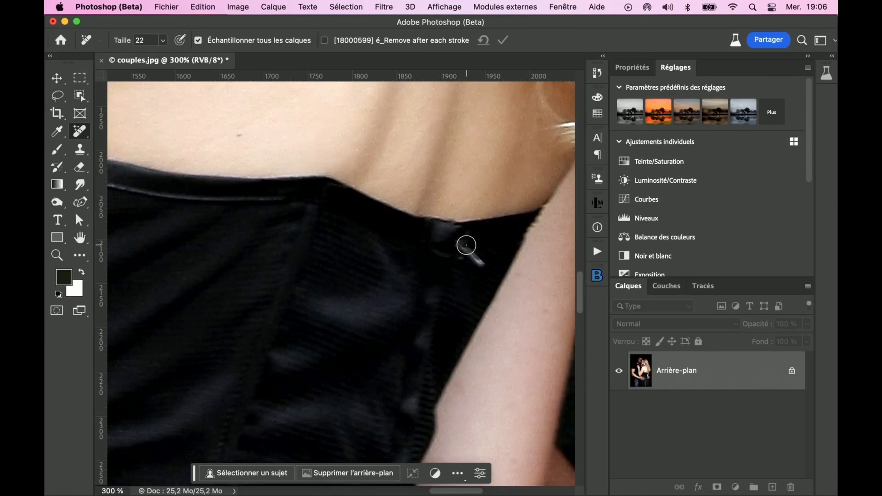
{"action": "left_click_drag", "start_coordinate": [457, 241], "coordinate": [482, 263]}
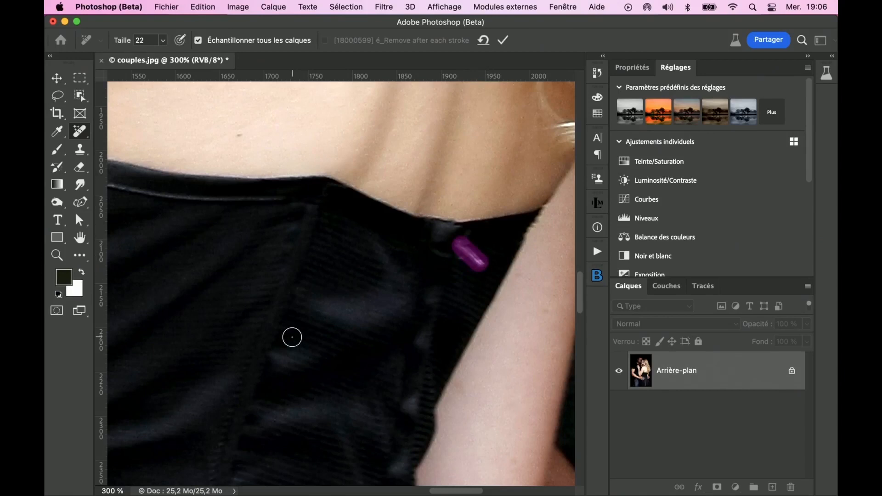
{"action": "left_click", "coordinate": [504, 40]}
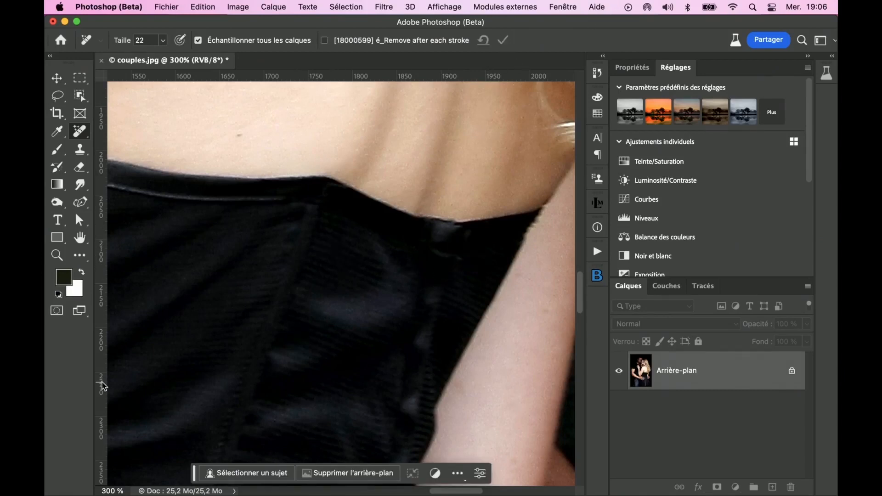
{"action": "left_click", "coordinate": [166, 326], "text": "alt+super"}
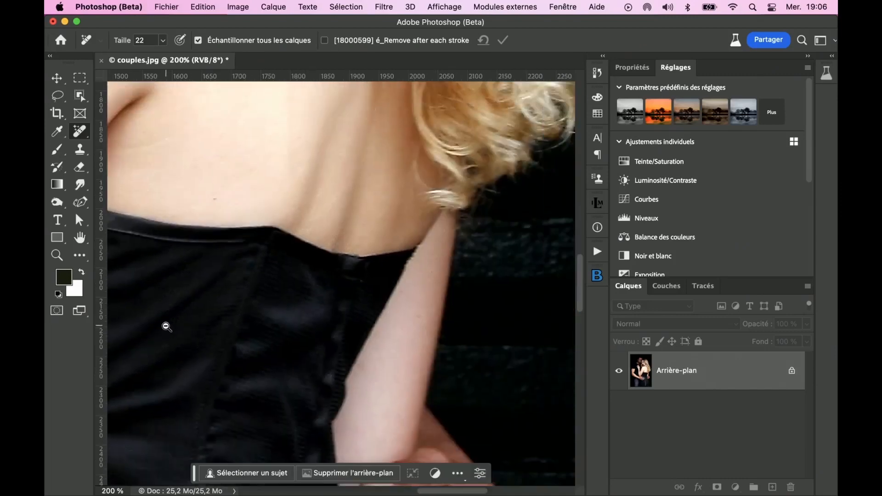
{"action": "left_click", "coordinate": [166, 326], "text": "alt+super"}
{"action": "left_click", "coordinate": [166, 326], "text": "alt+super"}
{"action": "scroll", "coordinate": [166, 326], "scroll_direction": "up", "scroll_amount": 3}
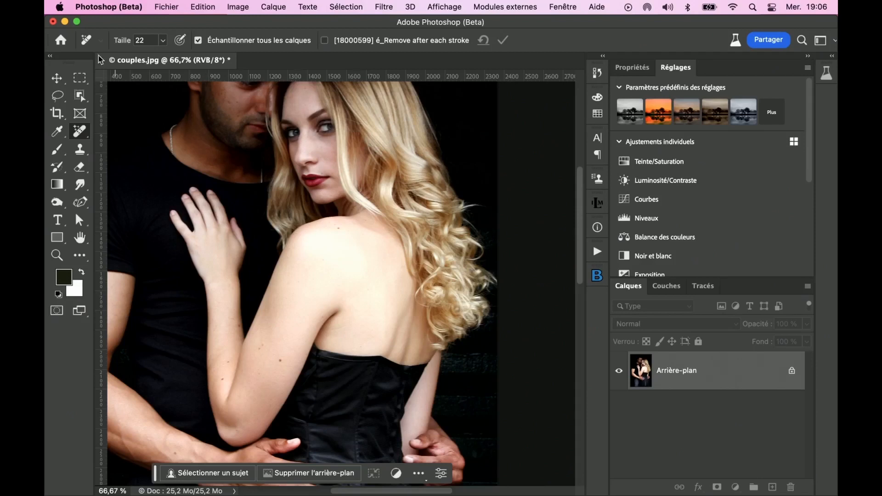
{"action": "right_click", "coordinate": [80, 139]}
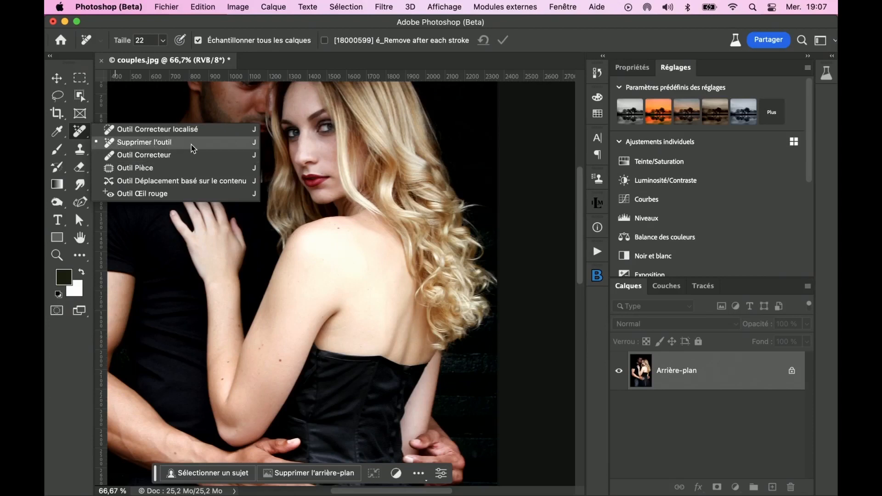
{"action": "left_click", "coordinate": [467, 170]}
Switch to Photoshop 2023, open 03.jpg from the recent files, and close the Nik Collection palette
{"action": "scroll", "coordinate": [468, 169], "scroll_direction": "left", "scroll_amount": 3}
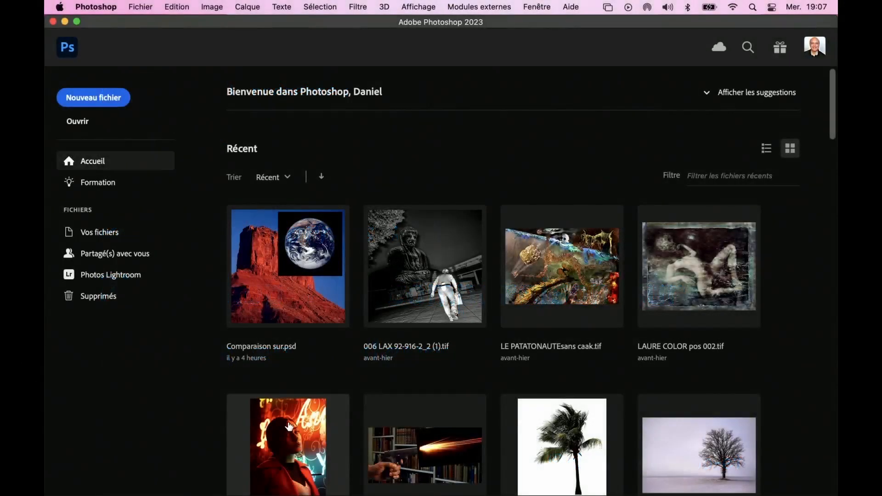
{"action": "left_click", "coordinate": [290, 426]}
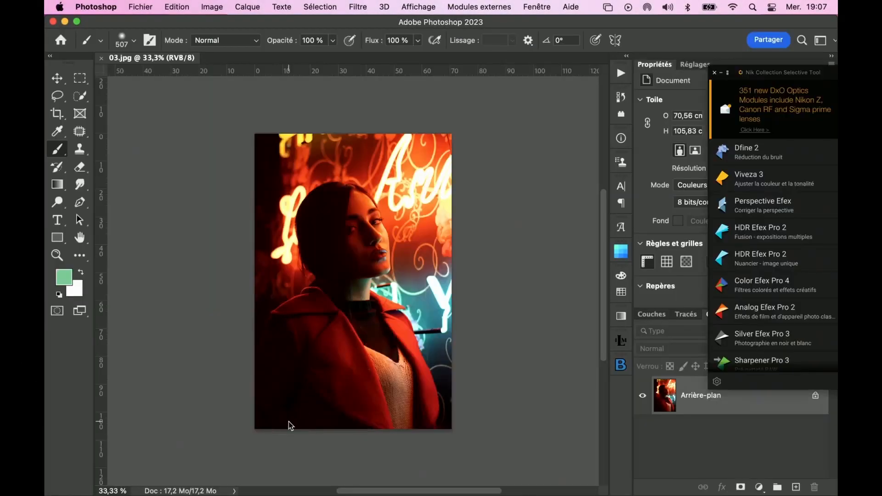
{"action": "left_click", "coordinate": [714, 73]}
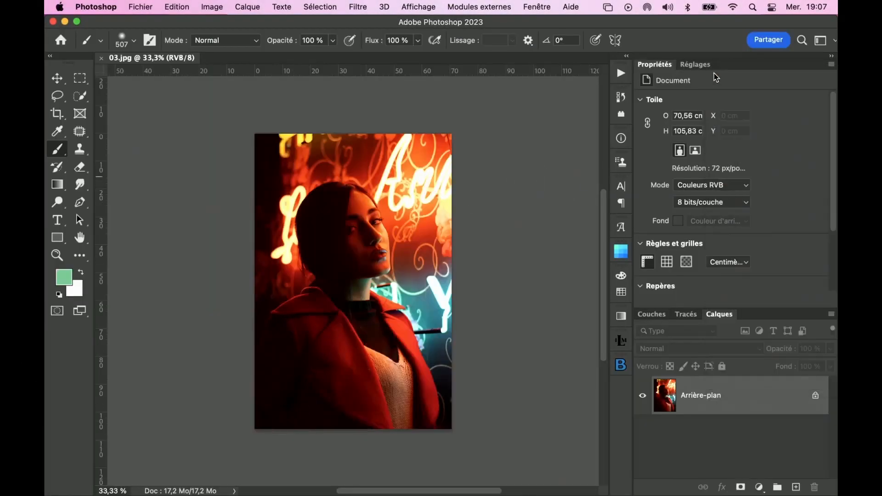
{"action": "left_click", "coordinate": [368, 224], "text": "super"}
{"action": "mouse_move", "coordinate": [396, 277]}
{"action": "left_mouse_down"}
{"action": "mouse_move", "coordinate": [379, 222]}
{"action": "mouse_move", "coordinate": [374, 293]}
{"action": "mouse_move", "coordinate": [392, 203]}
{"action": "left_mouse_up"}
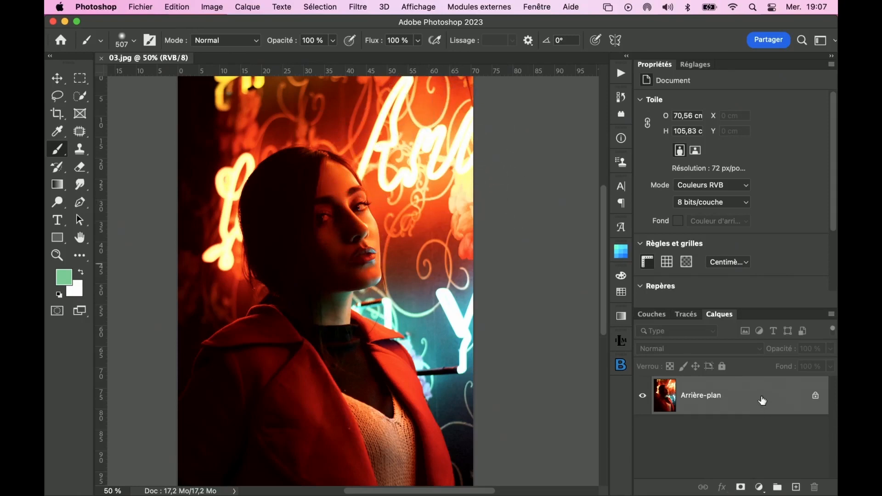
Add a Levels adjustment layer above the portrait and brighten the midtones to 2,03
{"action": "left_click", "coordinate": [703, 65]}
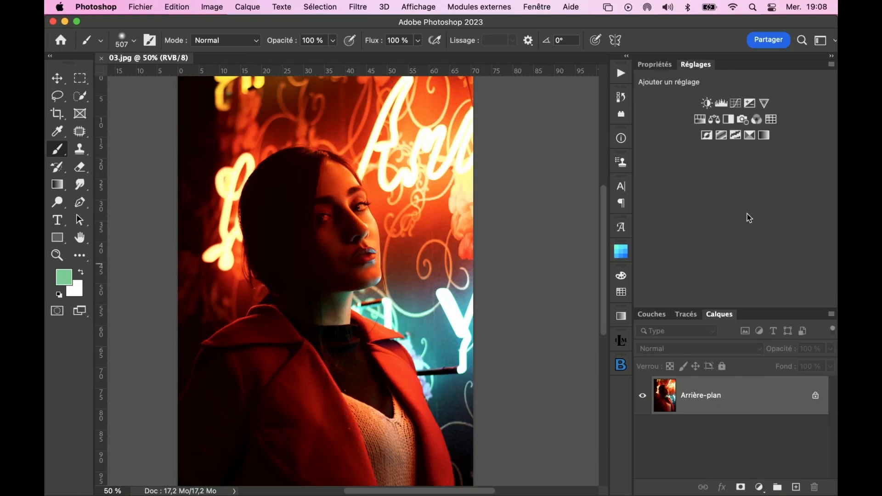
{"action": "left_click", "coordinate": [722, 105]}
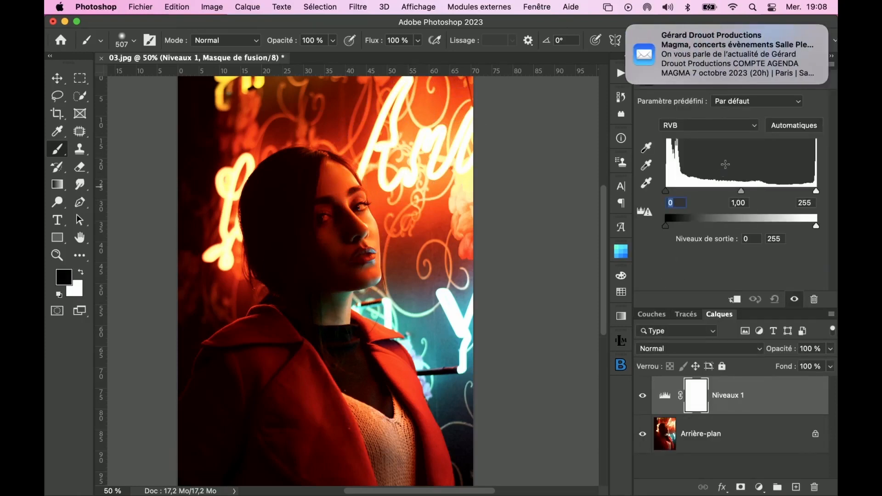
{"action": "left_click", "coordinate": [627, 27]}
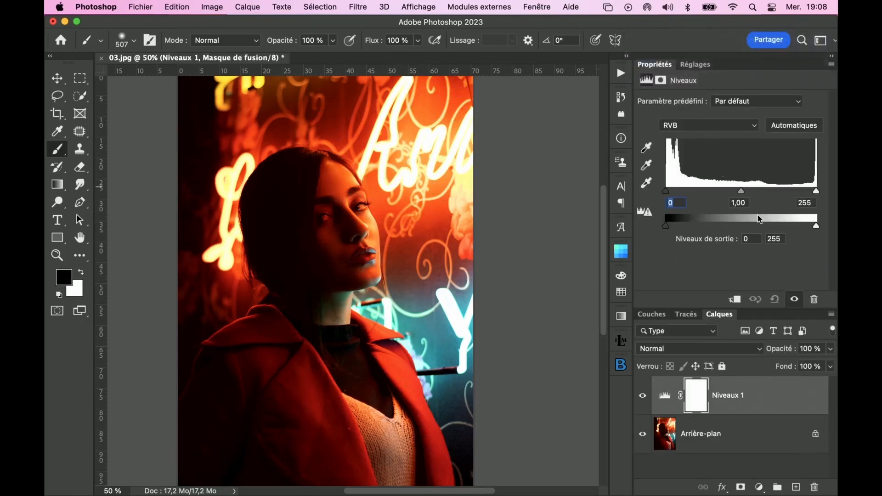
{"action": "left_click_drag", "start_coordinate": [749, 190], "coordinate": [703, 188]}
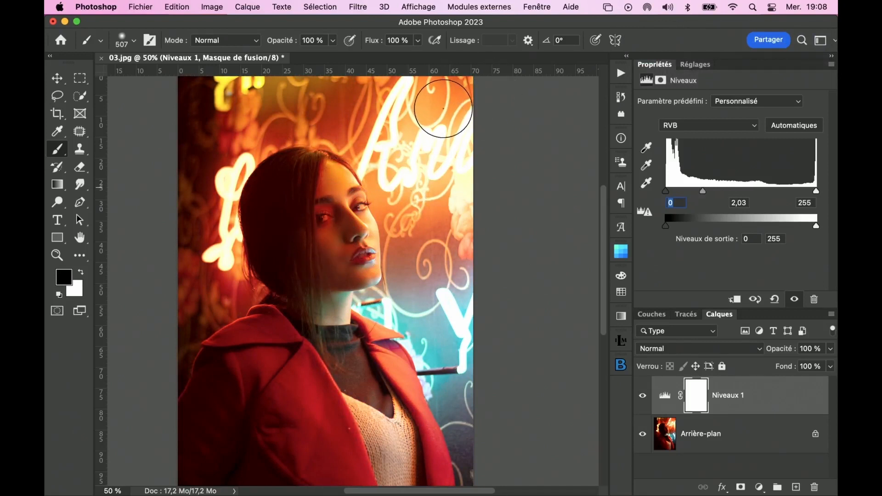
Protect the highlights by splitting the Levels layer's white Blend If slider for the underlying layer to 126 / 233
{"action": "double_click", "coordinate": [788, 401]}
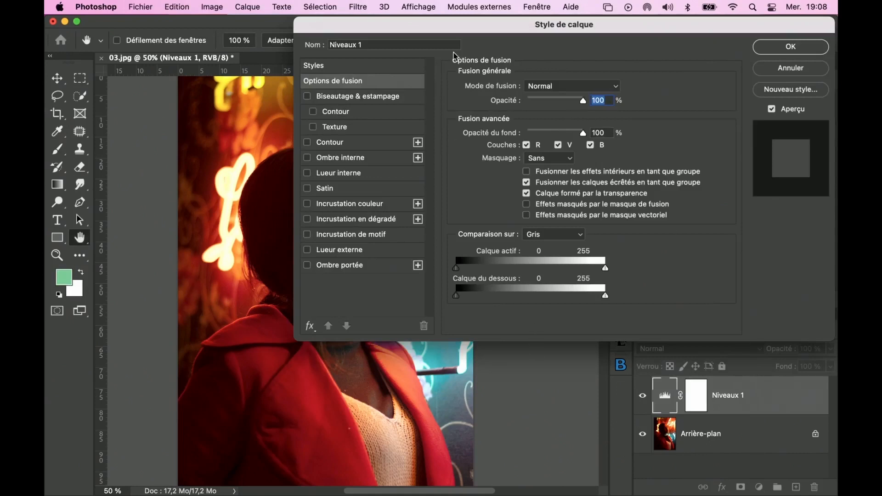
{"action": "left_click_drag", "start_coordinate": [453, 24], "coordinate": [633, 17]}
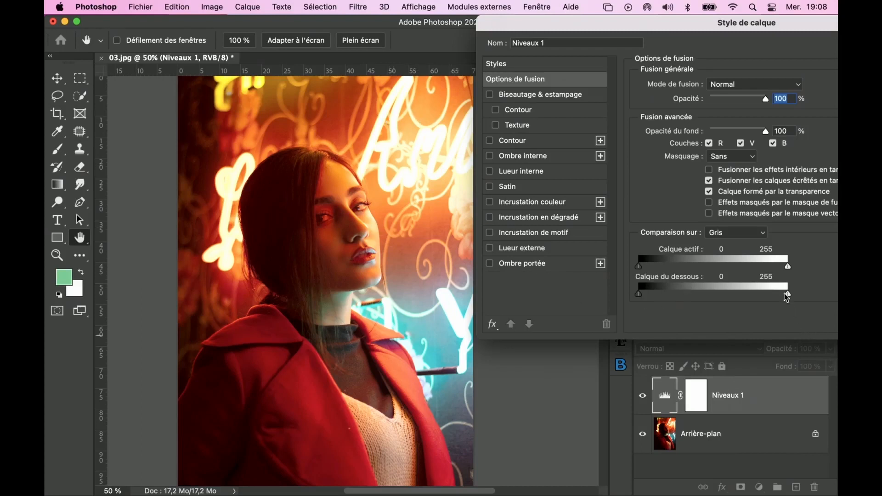
{"action": "left_click_drag", "start_coordinate": [788, 298], "coordinate": [817, 298]}
{"action": "mouse_move", "coordinate": [639, 298]}
{"action": "left_mouse_down"}
{"action": "mouse_move", "coordinate": [719, 301]}
{"action": "mouse_move", "coordinate": [640, 298]}
{"action": "left_mouse_up"}
{"action": "left_click_drag", "start_coordinate": [789, 299], "coordinate": [713, 294]}
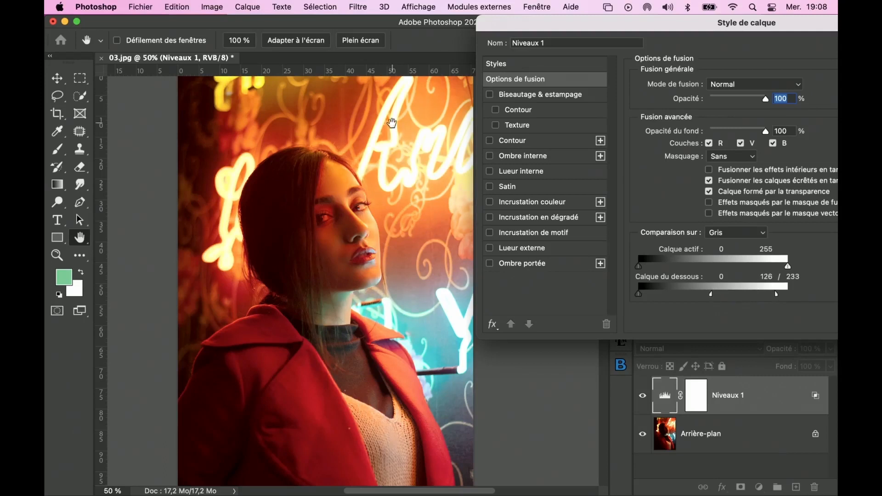
{"action": "left_click_drag", "start_coordinate": [803, 25], "coordinate": [673, 24]}
{"action": "left_click", "coordinate": [813, 46]}
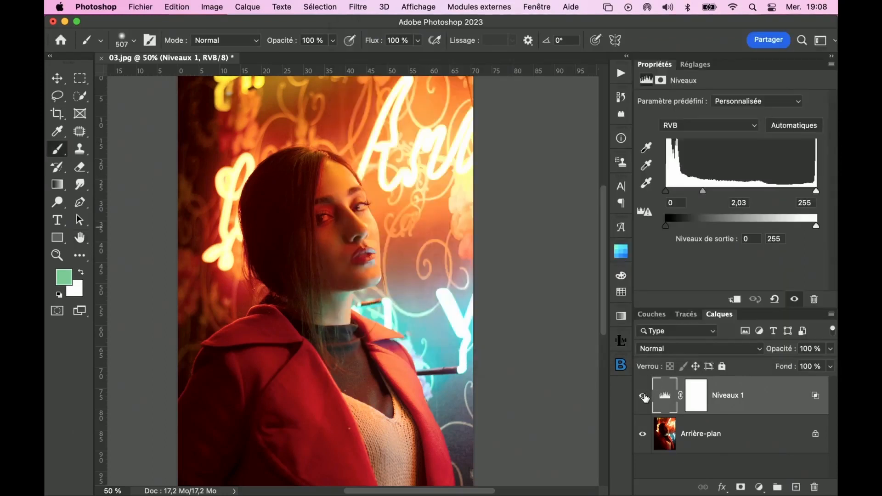
Compare the portrait with and without the Levels adjustment by toggling the layer's visibility
{"action": "left_click", "coordinate": [643, 396]}
{"action": "left_click", "coordinate": [643, 396]}
{"action": "left_click", "coordinate": [643, 396]}
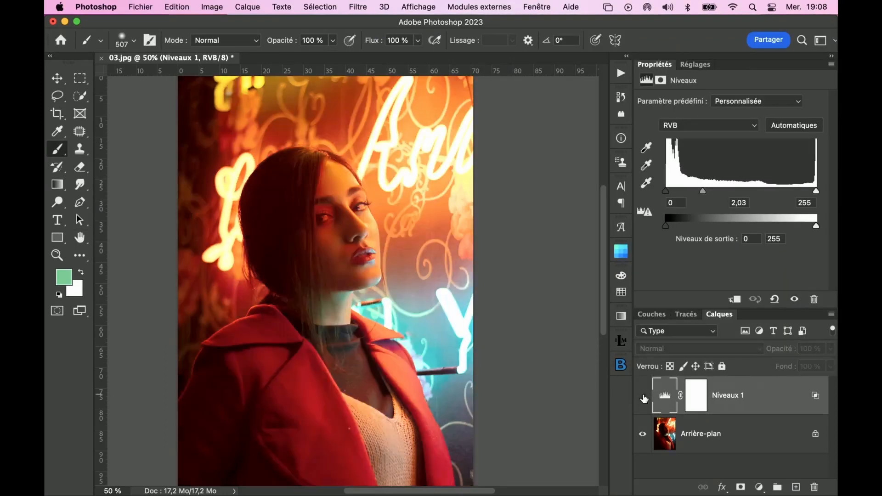
{"action": "left_click", "coordinate": [642, 396]}
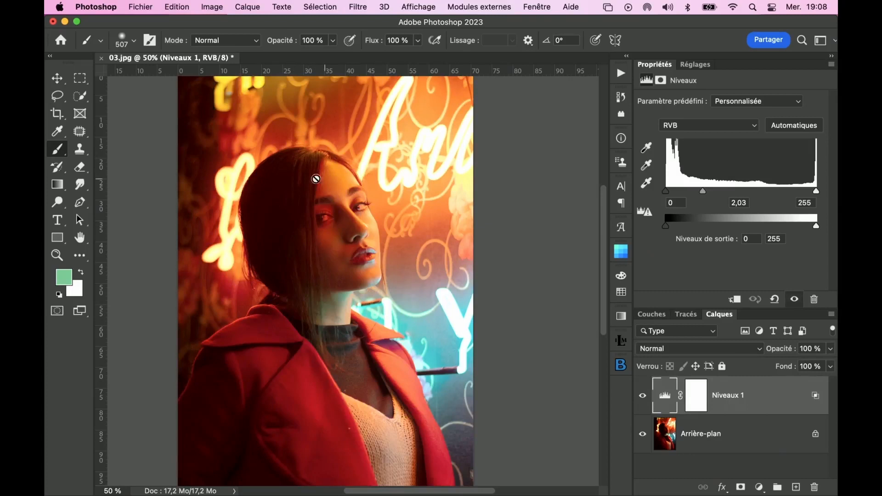
{"action": "left_click", "coordinate": [643, 396]}
{"action": "left_click", "coordinate": [643, 396]}
Raise both halves of the Levels layer's split white Blend If slider for the underlying layer and apply the change
{"action": "double_click", "coordinate": [746, 405]}
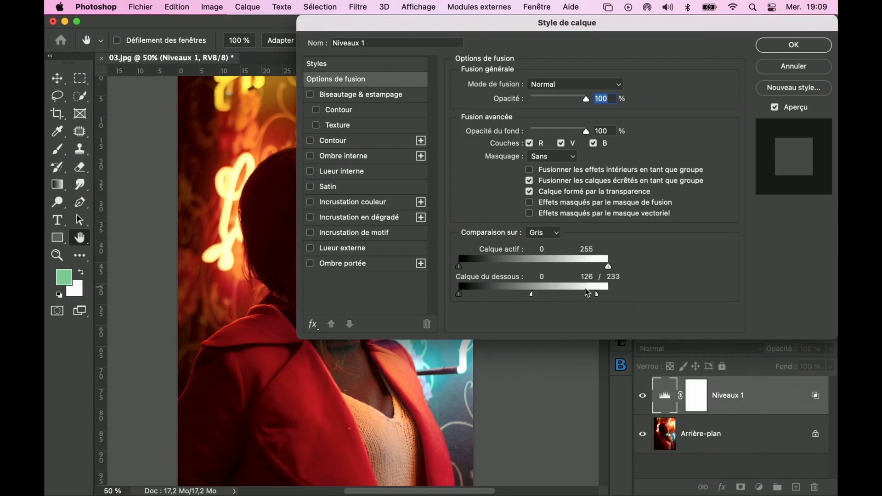
{"action": "left_click_drag", "start_coordinate": [597, 294], "coordinate": [611, 295]}
{"action": "left_click_drag", "start_coordinate": [533, 294], "coordinate": [540, 294]}
{"action": "left_click", "coordinate": [791, 44]}
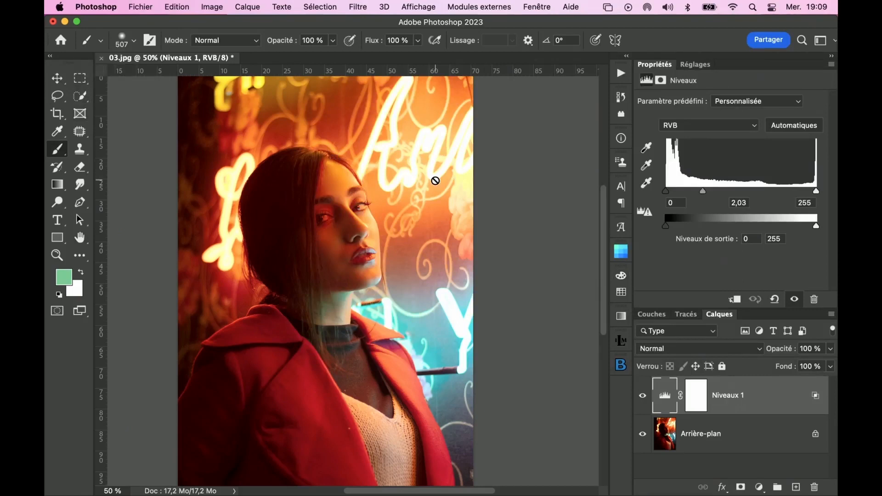
Examine the tone and color controls of the f64 Blend-If extension, and collapse it again
{"action": "left_click", "coordinate": [621, 365]}
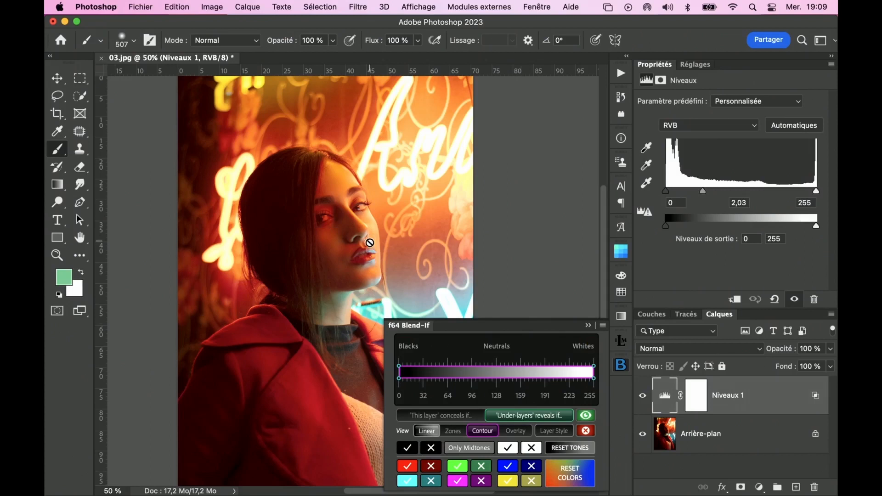
{"action": "left_click", "coordinate": [589, 325]}
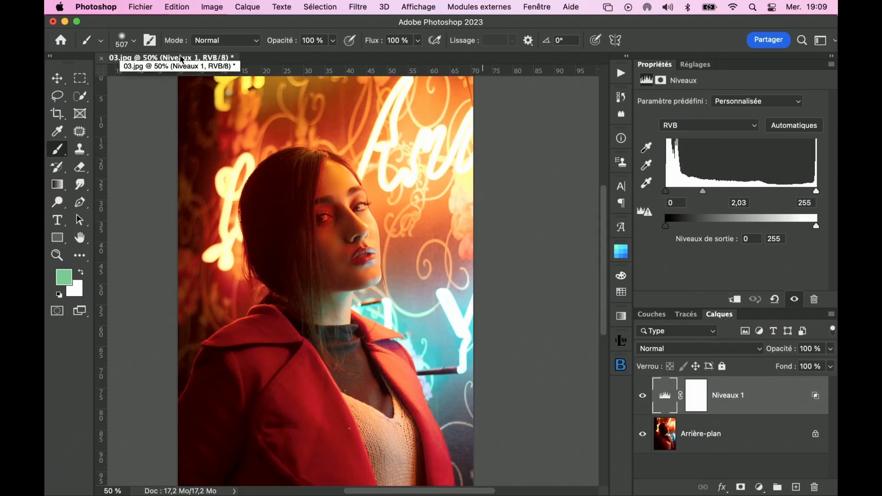
{"action": "scroll", "coordinate": [480, 189], "scroll_direction": "up", "scroll_amount": 1}
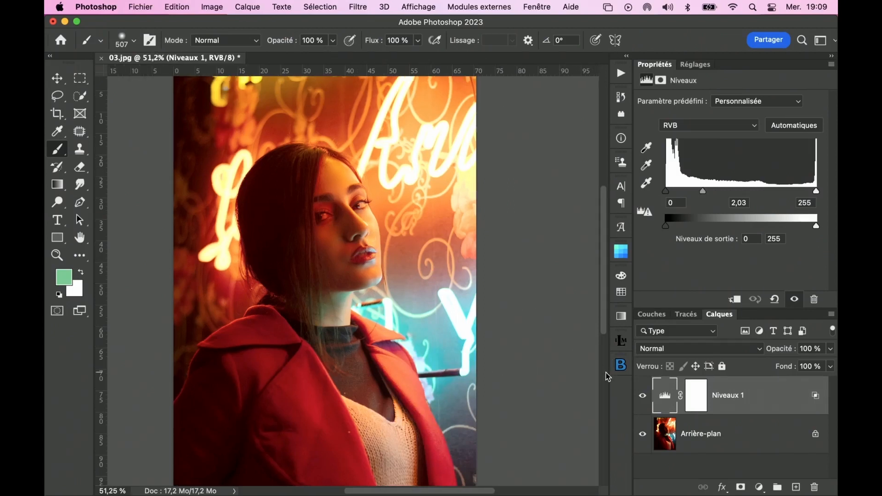
{"action": "left_click", "coordinate": [621, 366]}
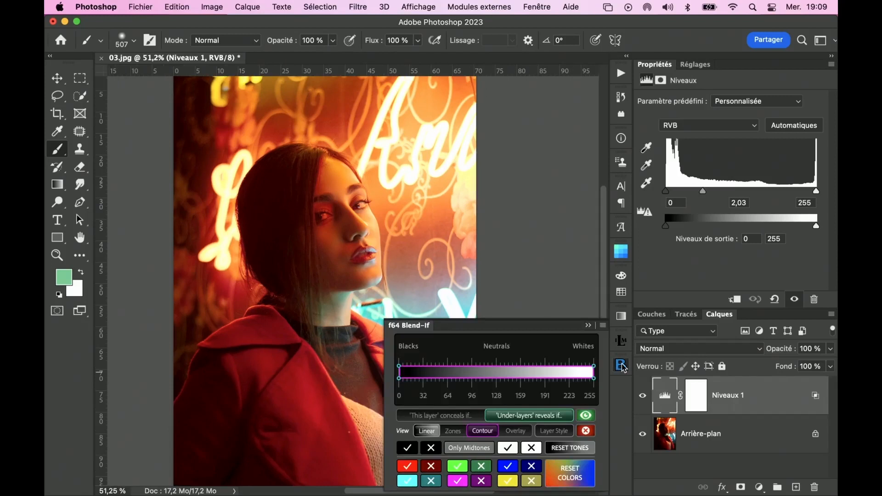
{"action": "left_click", "coordinate": [623, 366]}
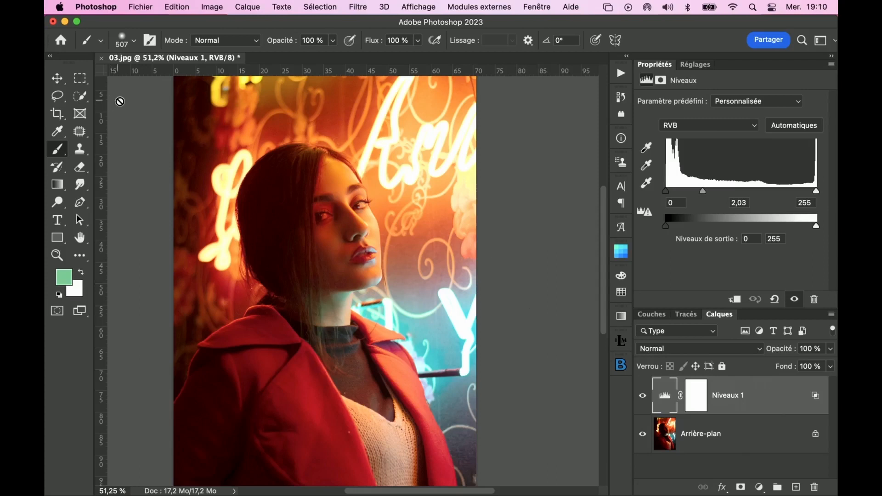
Close 03.jpg without saving and open Comparaison sur.psd from the recent files
{"action": "left_click", "coordinate": [101, 59]}
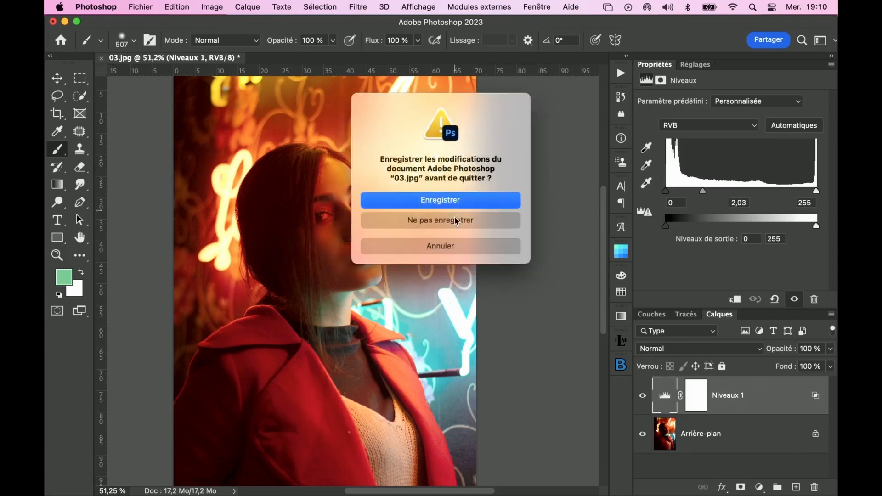
{"action": "left_click", "coordinate": [456, 220]}
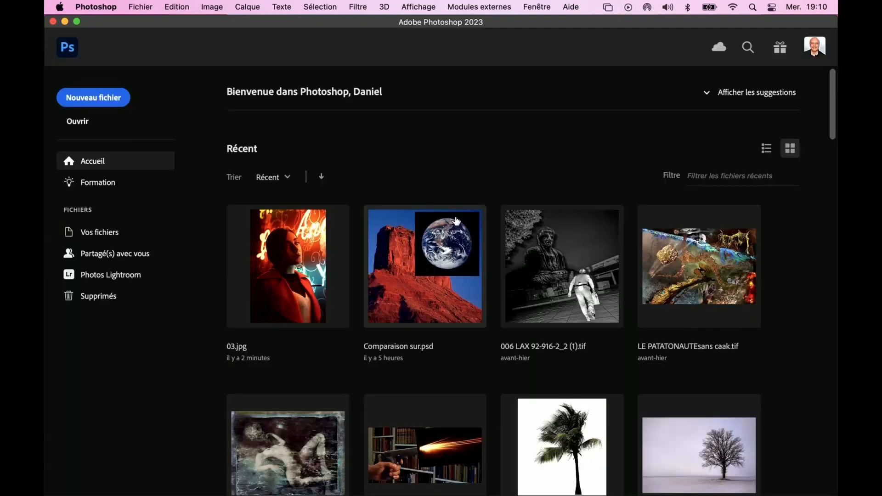
{"action": "left_click", "coordinate": [398, 252]}
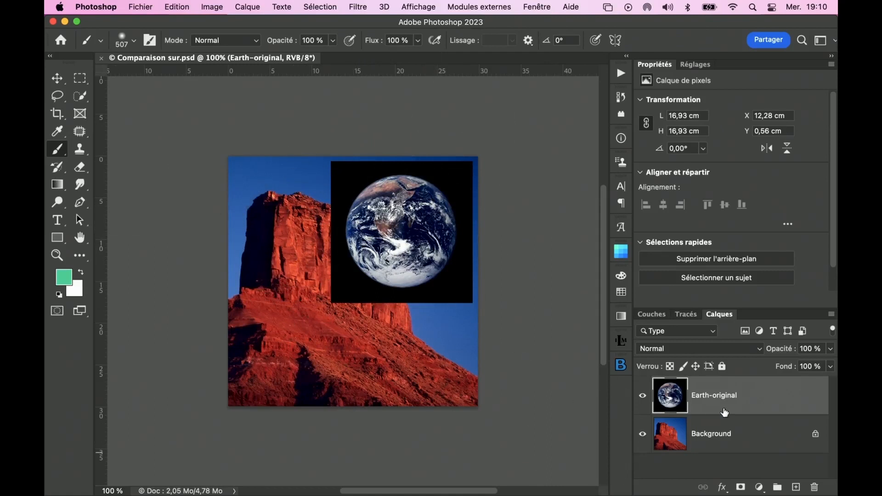
Hide the black surround of the Earth-original layer by setting its own black Blend If slider to 7
{"action": "double_click", "coordinate": [772, 396]}
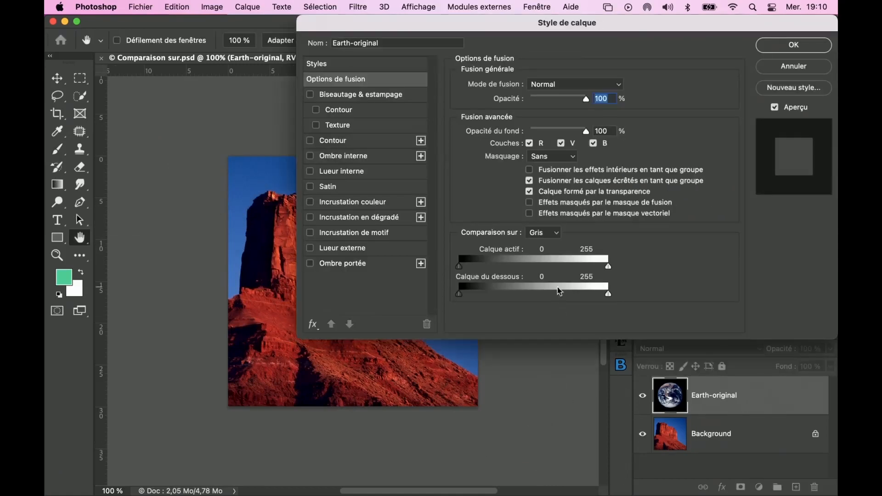
{"action": "left_click_drag", "start_coordinate": [410, 28], "coordinate": [596, 14]}
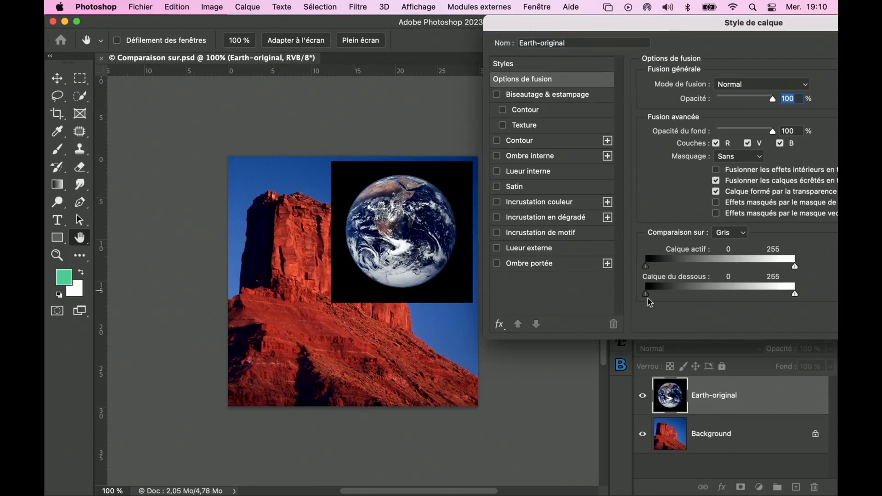
{"action": "left_click_drag", "start_coordinate": [646, 267], "coordinate": [649, 269]}
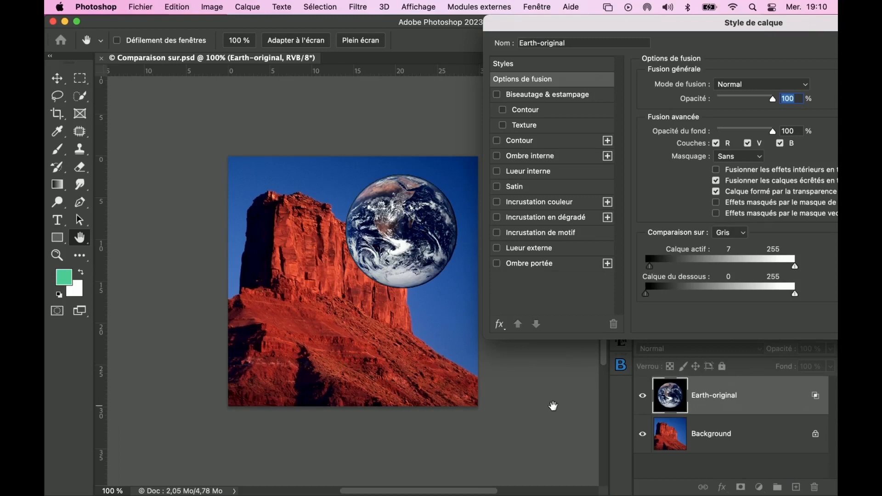
Set the Earth-original layer's blend mode to Superposition and apply the layer style
{"action": "left_click", "coordinate": [744, 85]}
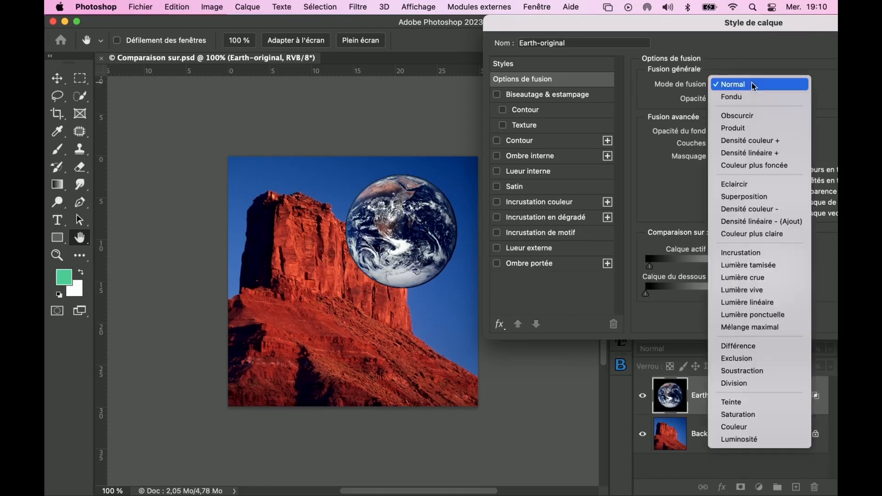
{"action": "left_click", "coordinate": [759, 198]}
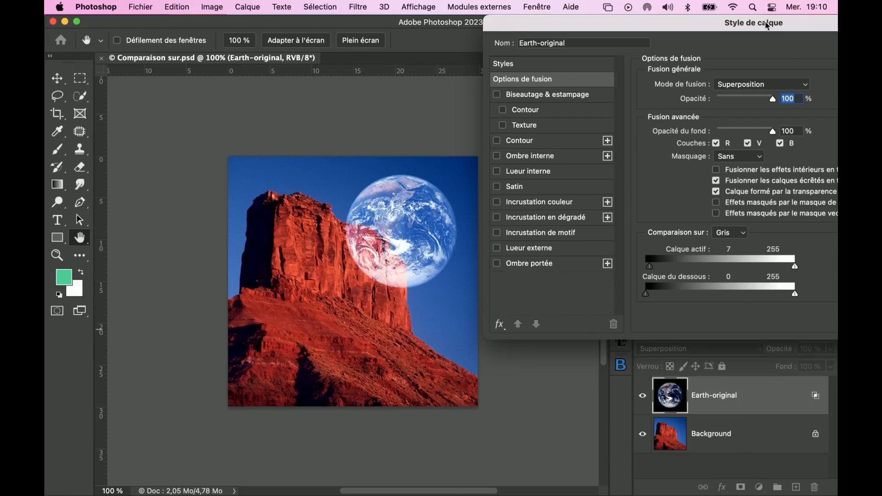
{"action": "left_click_drag", "start_coordinate": [768, 26], "coordinate": [548, 26]}
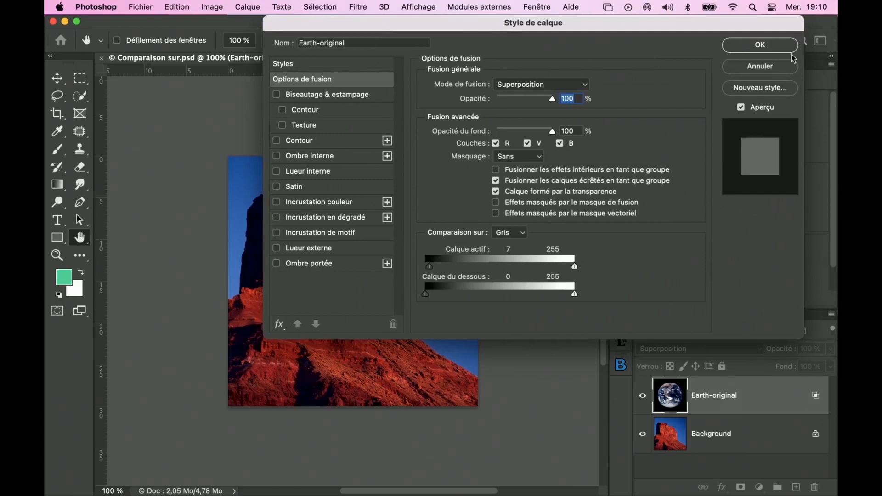
{"action": "left_click", "coordinate": [782, 44]}
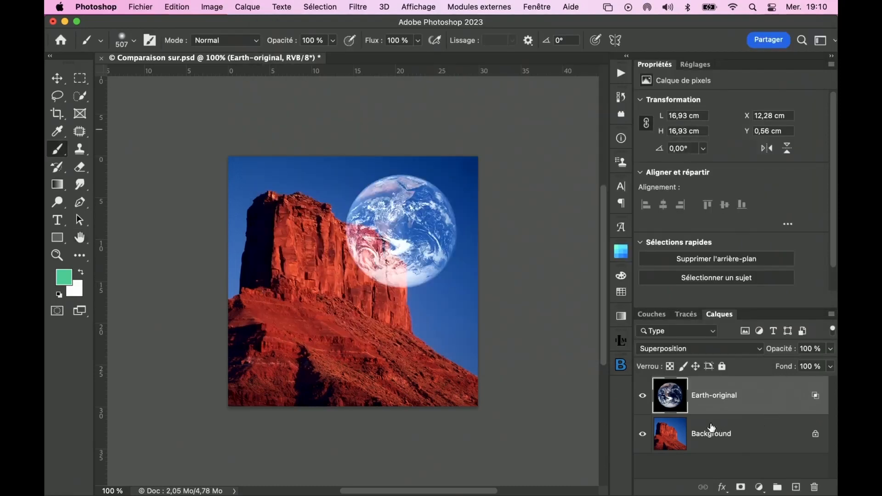
Hide the Earth-original layer and compare the background's Rouge, Vert and Bleu channels one by one, ending on the RVB composite
{"action": "left_click", "coordinate": [642, 395]}
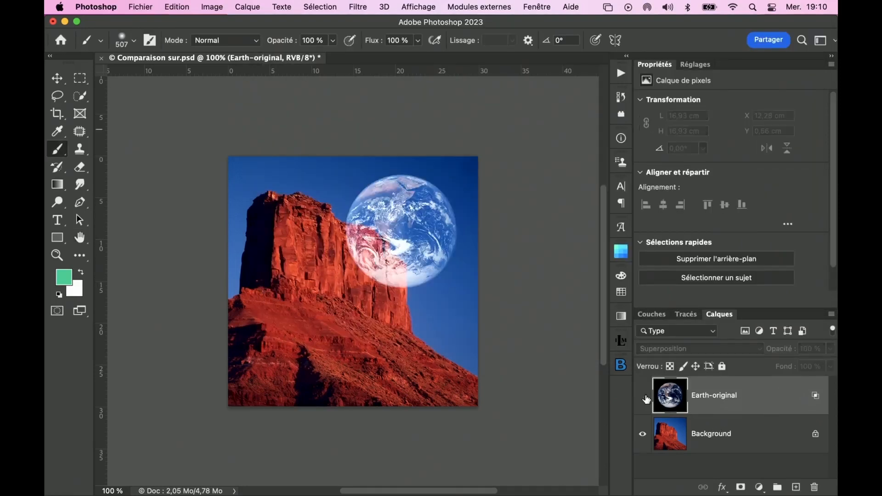
{"action": "left_click", "coordinate": [660, 318]}
{"action": "left_click", "coordinate": [744, 398]}
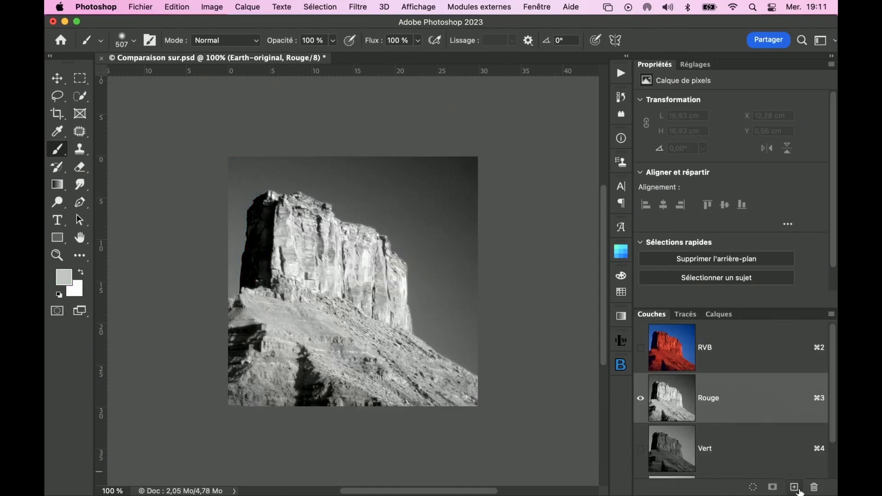
{"action": "left_click", "coordinate": [765, 455]}
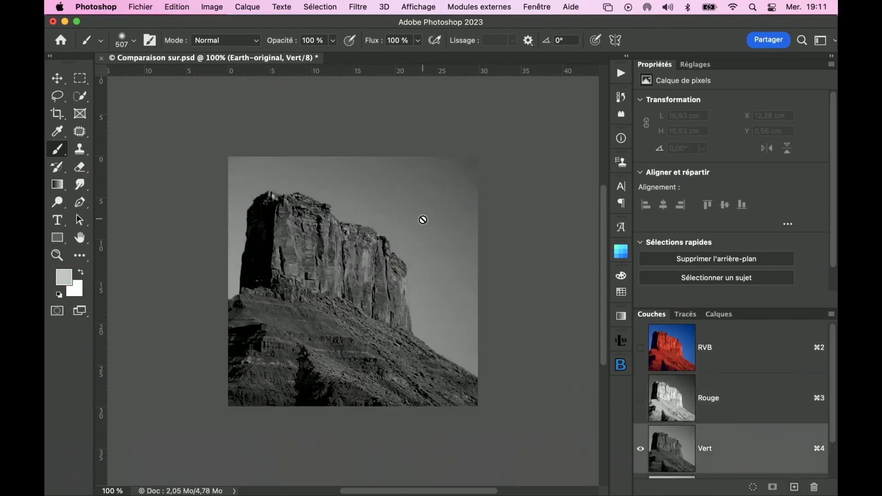
{"action": "scroll", "coordinate": [783, 449], "scroll_direction": "down", "scroll_amount": 2}
{"action": "left_click", "coordinate": [801, 453]}
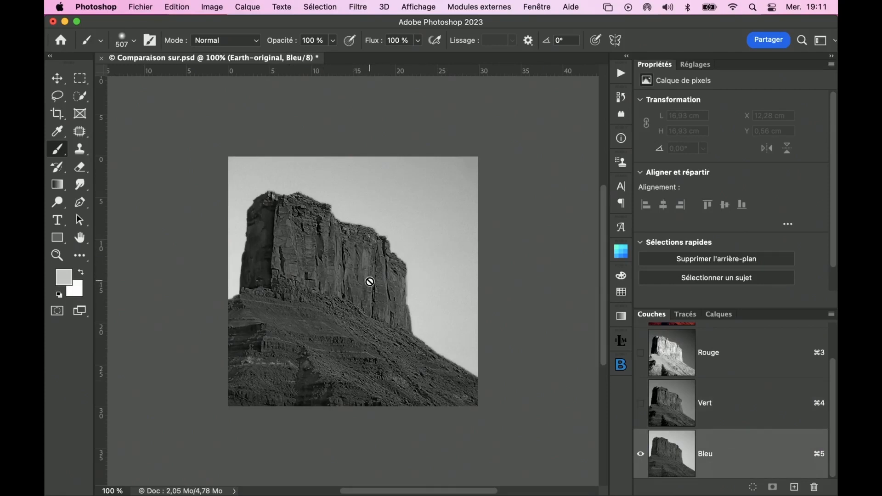
{"action": "scroll", "coordinate": [707, 347], "scroll_direction": "up", "scroll_amount": 2}
{"action": "left_click", "coordinate": [721, 350]}
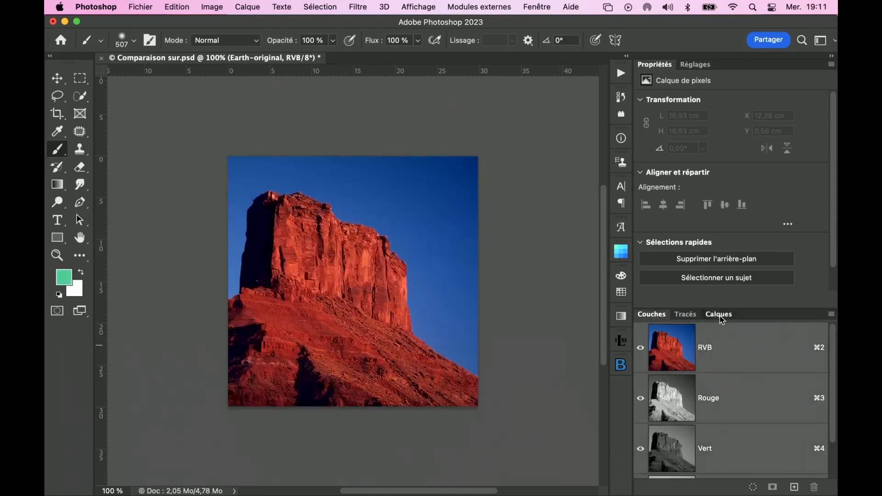
Set Earth-original's Blend If comparison to Bleu with the underlying layer's black slider at 4, apply it, and show the layer again
{"action": "left_click", "coordinate": [719, 316]}
{"action": "double_click", "coordinate": [779, 398]}
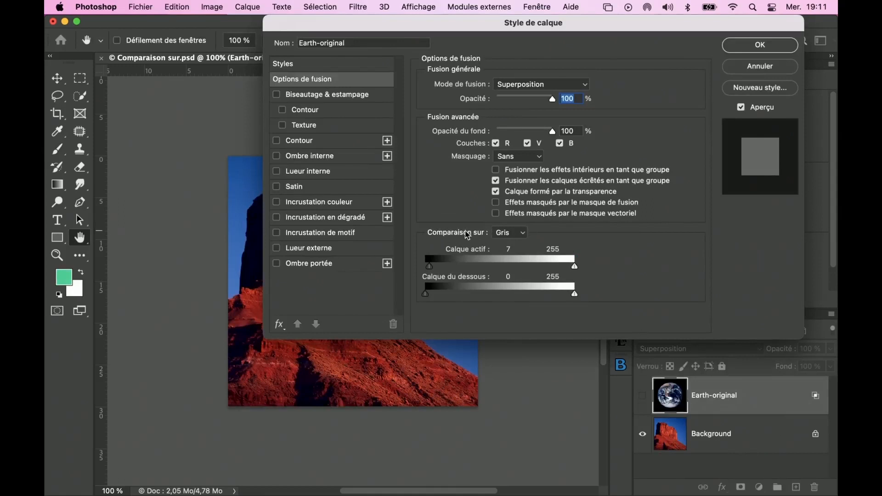
{"action": "left_click", "coordinate": [522, 234]}
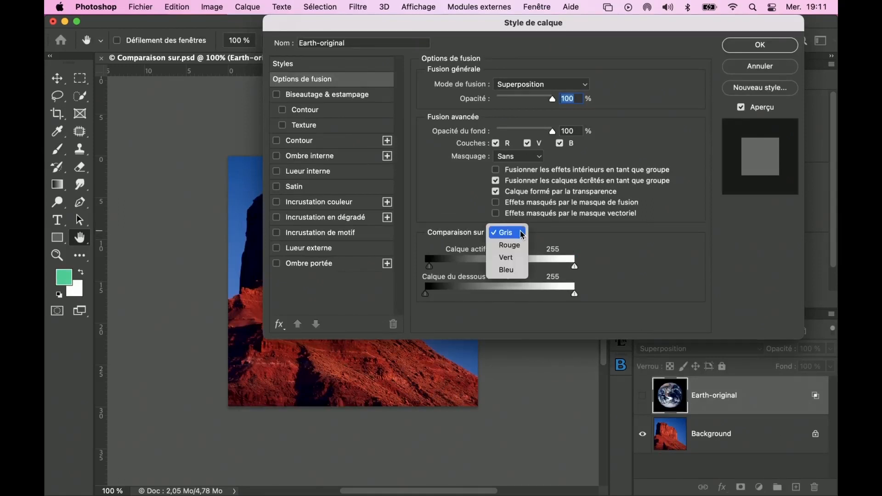
{"action": "left_click", "coordinate": [513, 274]}
{"action": "left_click_drag", "start_coordinate": [425, 21], "coordinate": [636, 40]}
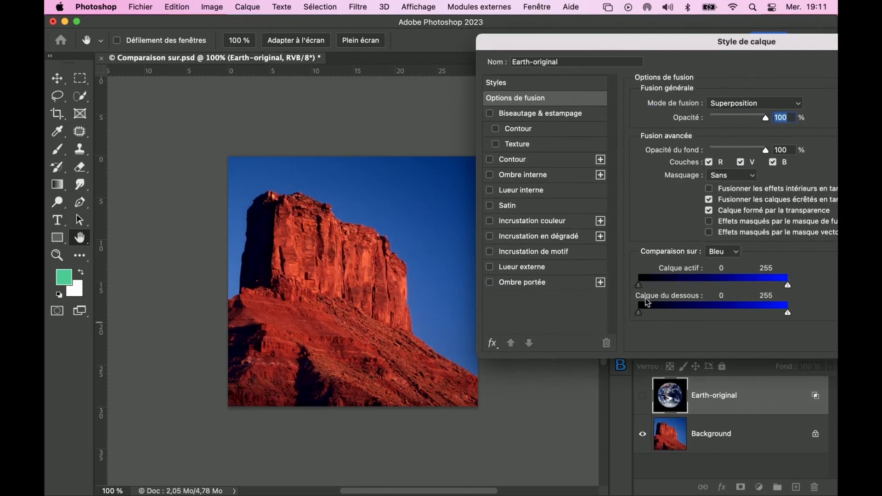
{"action": "left_click_drag", "start_coordinate": [638, 314], "coordinate": [641, 313]}
{"action": "left_click_drag", "start_coordinate": [797, 43], "coordinate": [687, 32]}
{"action": "left_click", "coordinate": [827, 54]}
{"action": "left_click", "coordinate": [642, 396]}
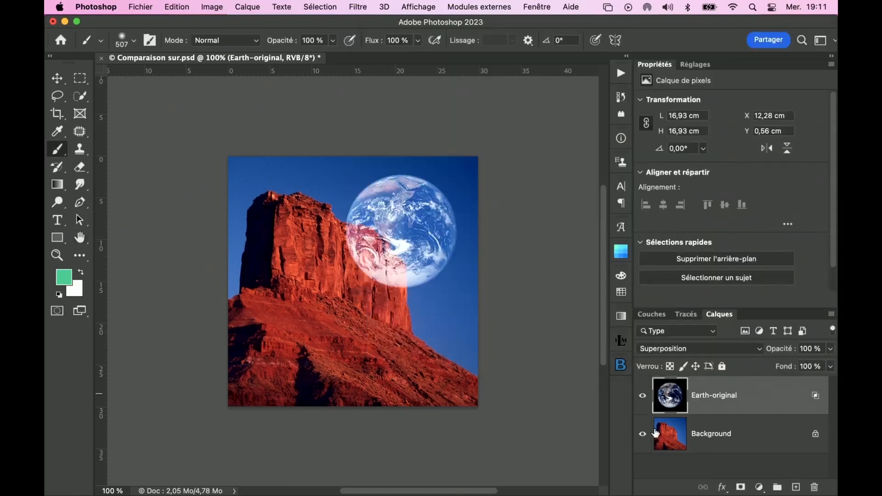
Hide the Earth where it overlaps the red rock by raising the underlying layer's black Bleu slider to slightly above 113, and apply the style
{"action": "double_click", "coordinate": [762, 403]}
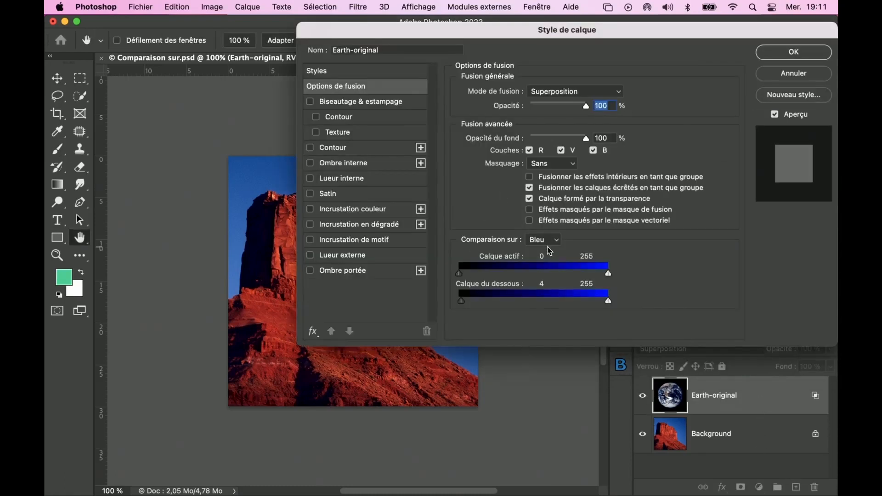
{"action": "left_click_drag", "start_coordinate": [440, 42], "coordinate": [626, 55]}
{"action": "left_click_drag", "start_coordinate": [647, 315], "coordinate": [712, 320]}
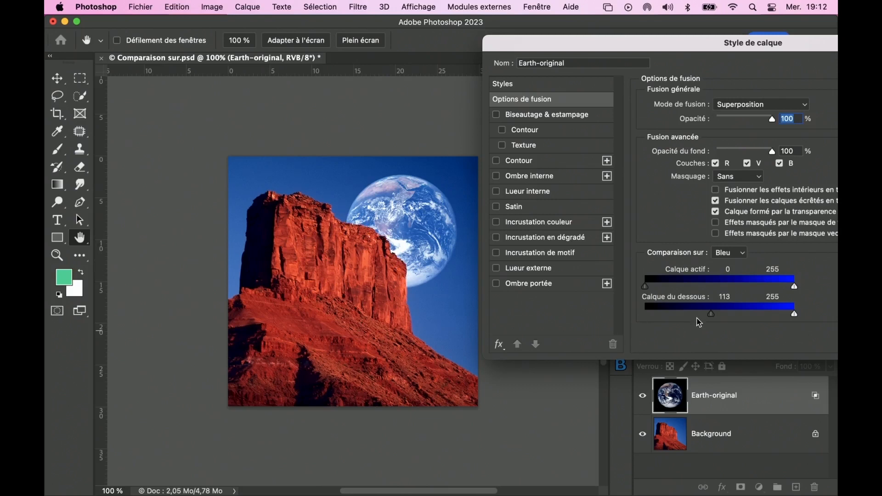
{"action": "left_click_drag", "start_coordinate": [711, 315], "coordinate": [718, 316]}
{"action": "left_click_drag", "start_coordinate": [720, 43], "coordinate": [435, 38]}
{"action": "left_click", "coordinate": [689, 60]}
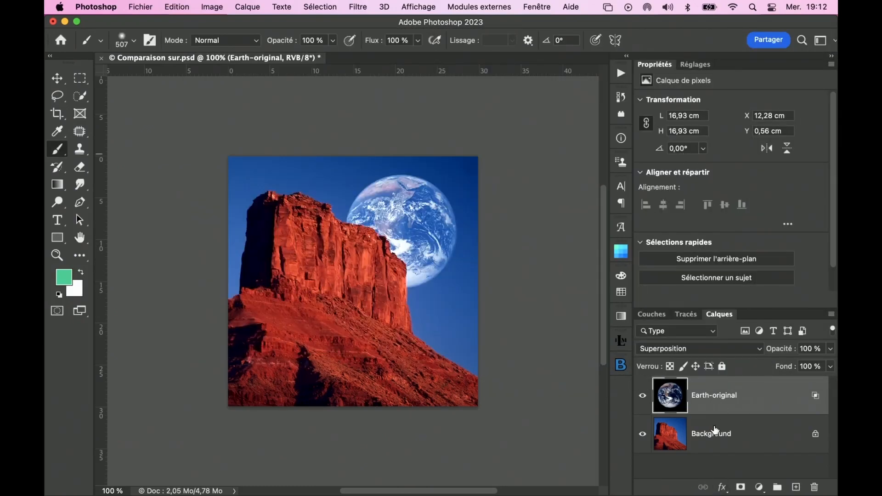